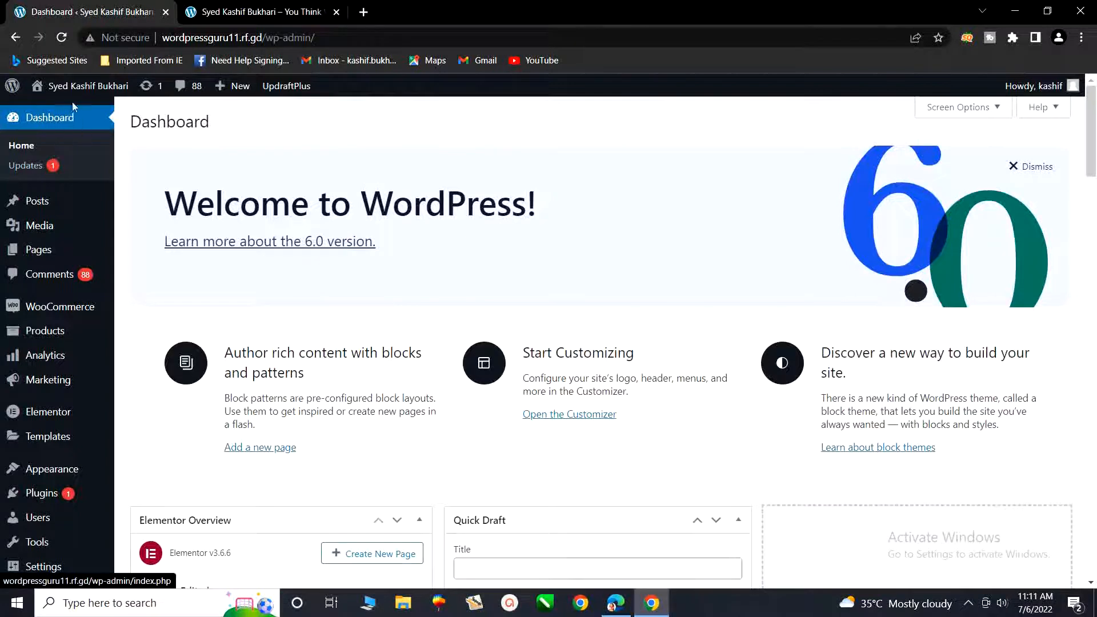
Look over the live site's home page and the post listing on its Blog page.
{"action": "mouse_move", "coordinate": [68, 98]}
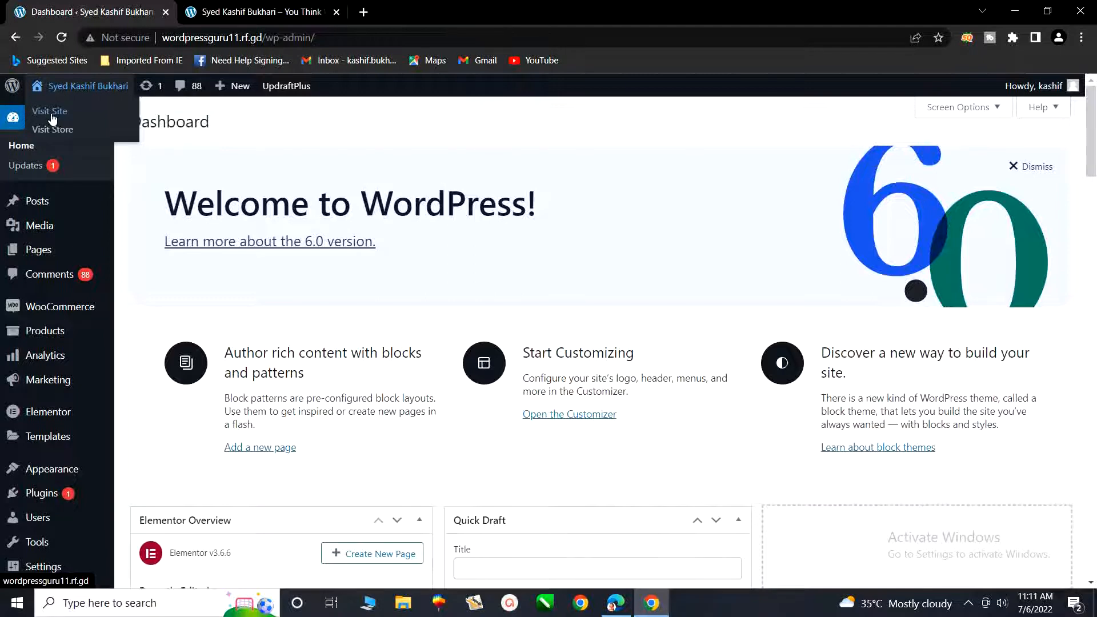
{"action": "left_click", "coordinate": [203, 6]}
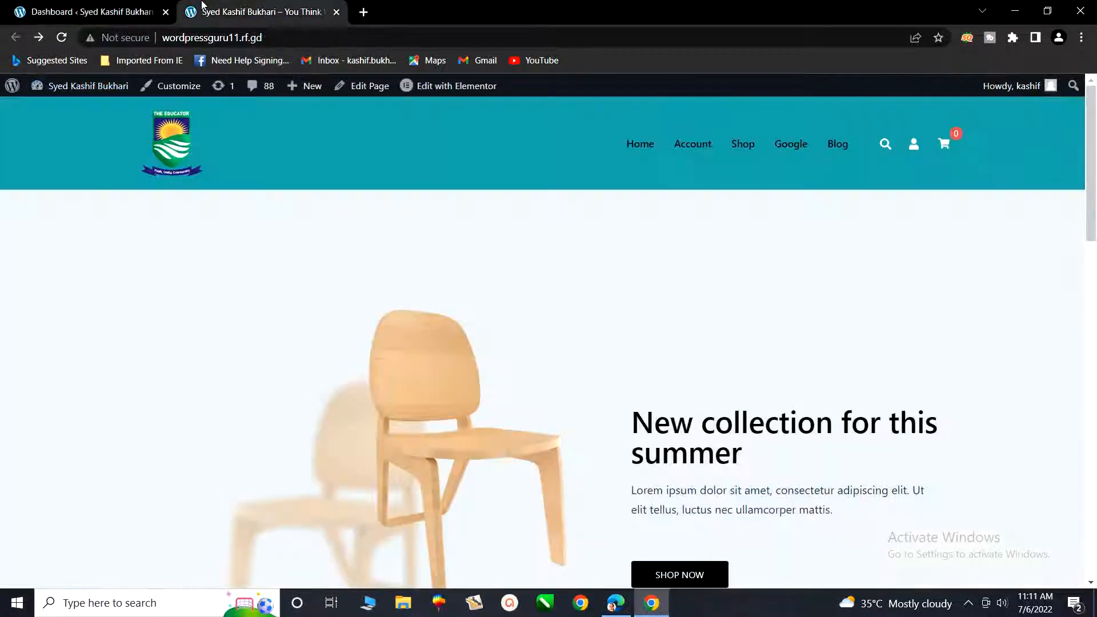
{"action": "scroll", "coordinate": [619, 221], "scroll_direction": "down", "scroll_amount": 10}
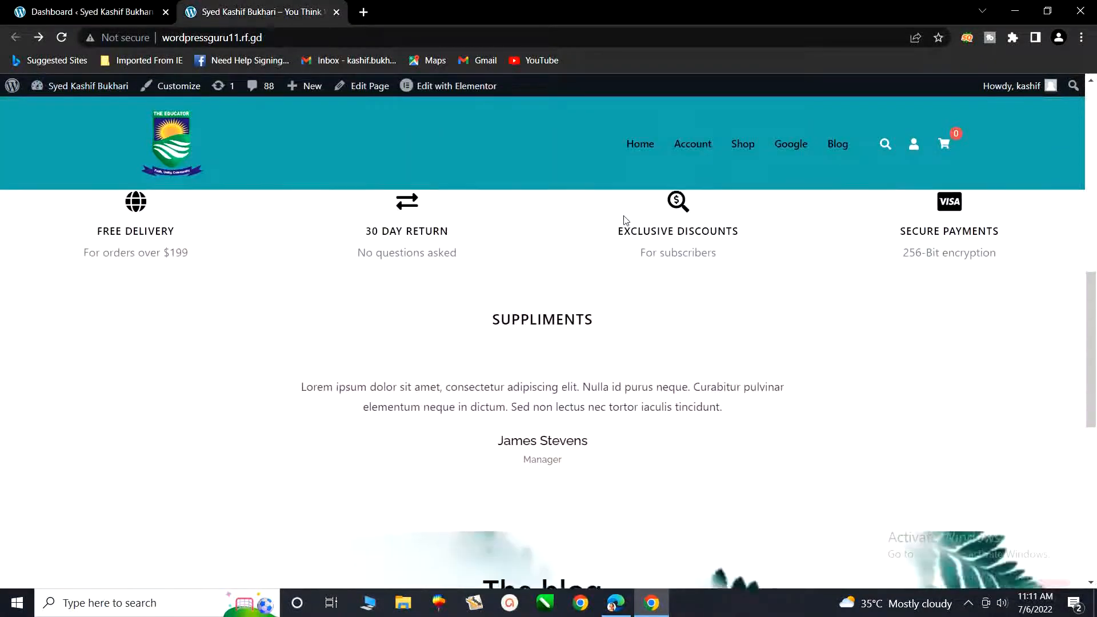
{"action": "scroll", "coordinate": [626, 221], "scroll_direction": "up", "scroll_amount": 1}
{"action": "scroll", "coordinate": [626, 221], "scroll_direction": "up", "scroll_amount": 10}
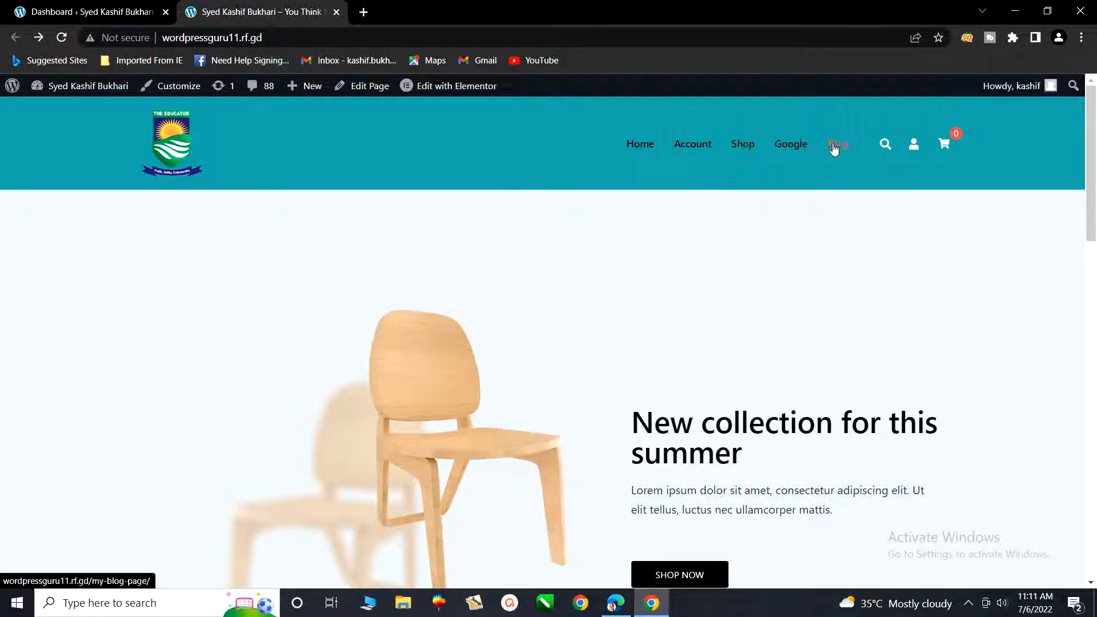
{"action": "left_click", "coordinate": [835, 148]}
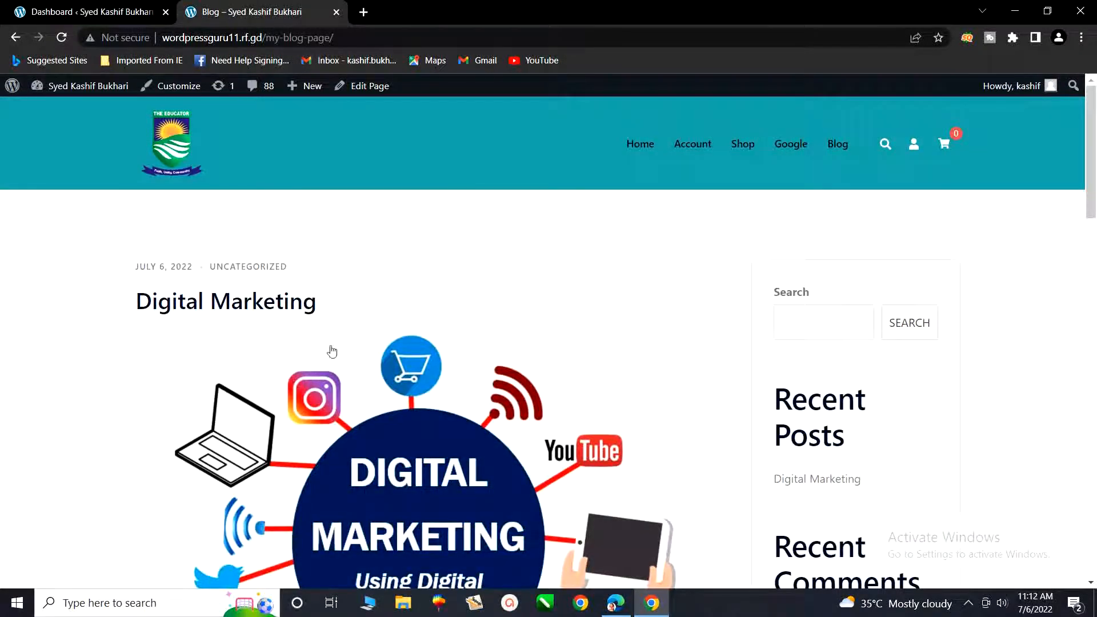
{"action": "scroll", "coordinate": [332, 351], "scroll_direction": "down", "scroll_amount": 5}
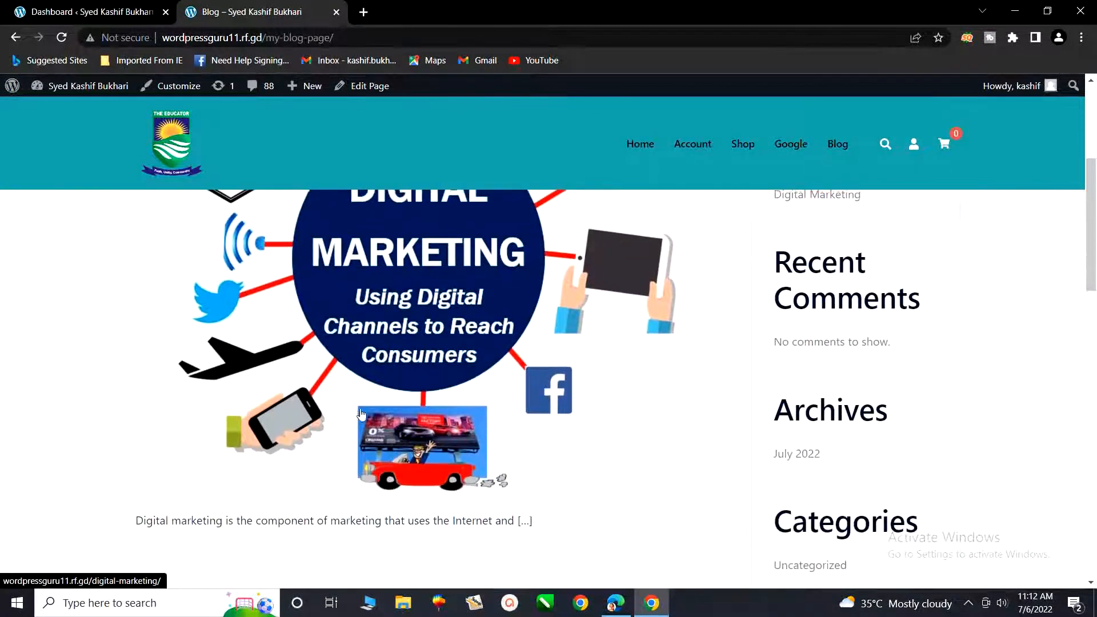
{"action": "scroll", "coordinate": [361, 413], "scroll_direction": "up", "scroll_amount": 1}
{"action": "scroll", "coordinate": [362, 413], "scroll_direction": "up", "scroll_amount": 3}
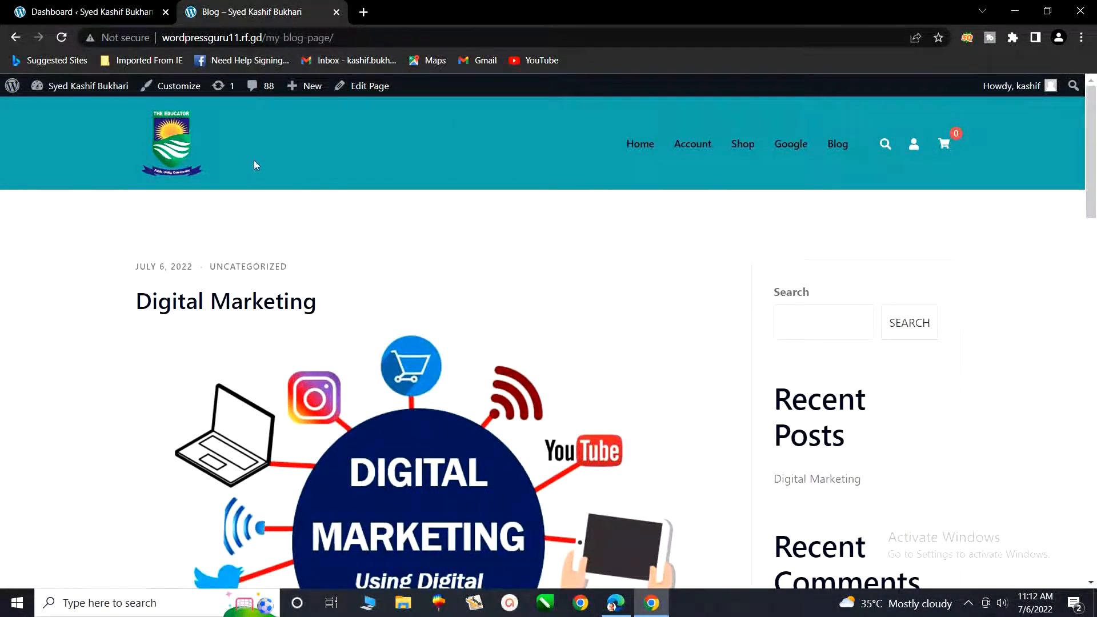
Open the Customizer for the Blog page, dismiss the autosave notice and go to the Blog Archives settings.
{"action": "left_click", "coordinate": [161, 89]}
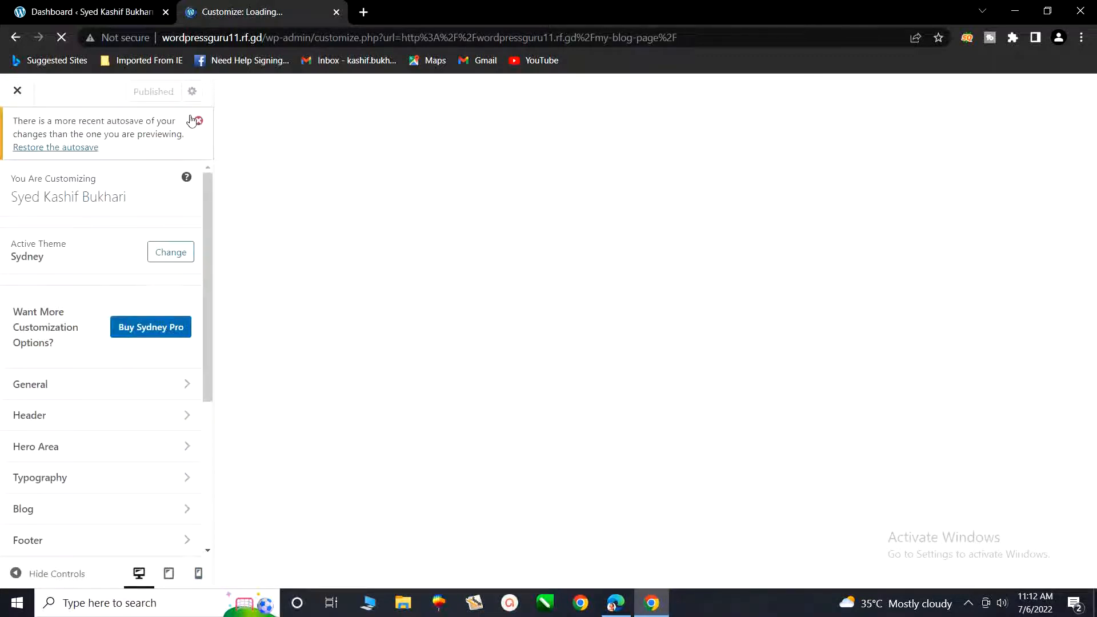
{"action": "left_click", "coordinate": [197, 122]}
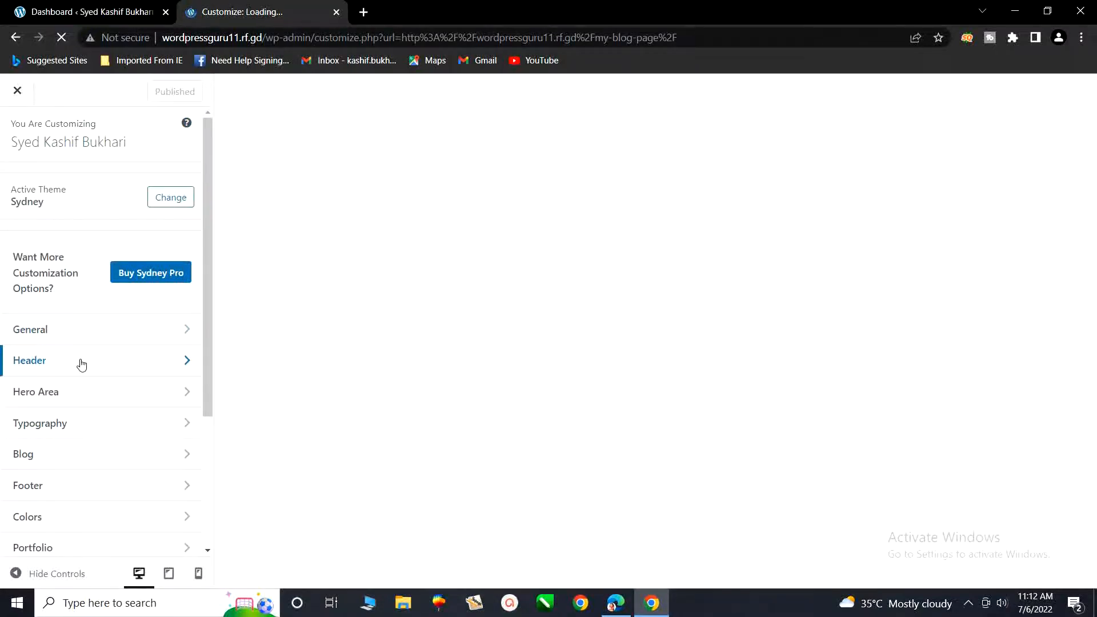
{"action": "scroll", "coordinate": [81, 362], "scroll_direction": "down", "scroll_amount": 1}
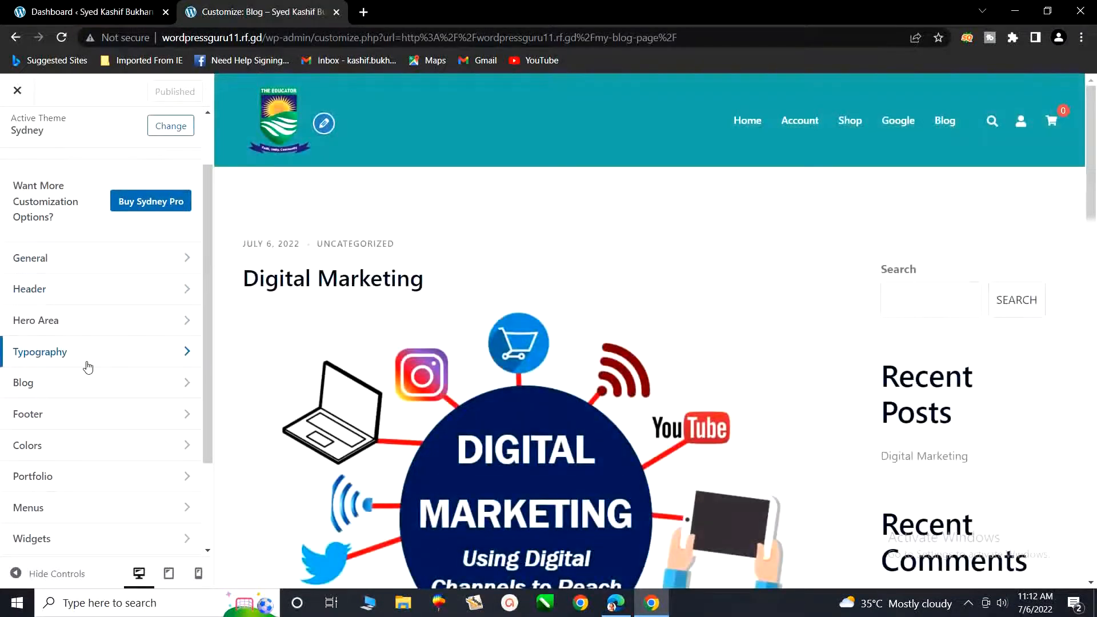
{"action": "left_click", "coordinate": [28, 390]}
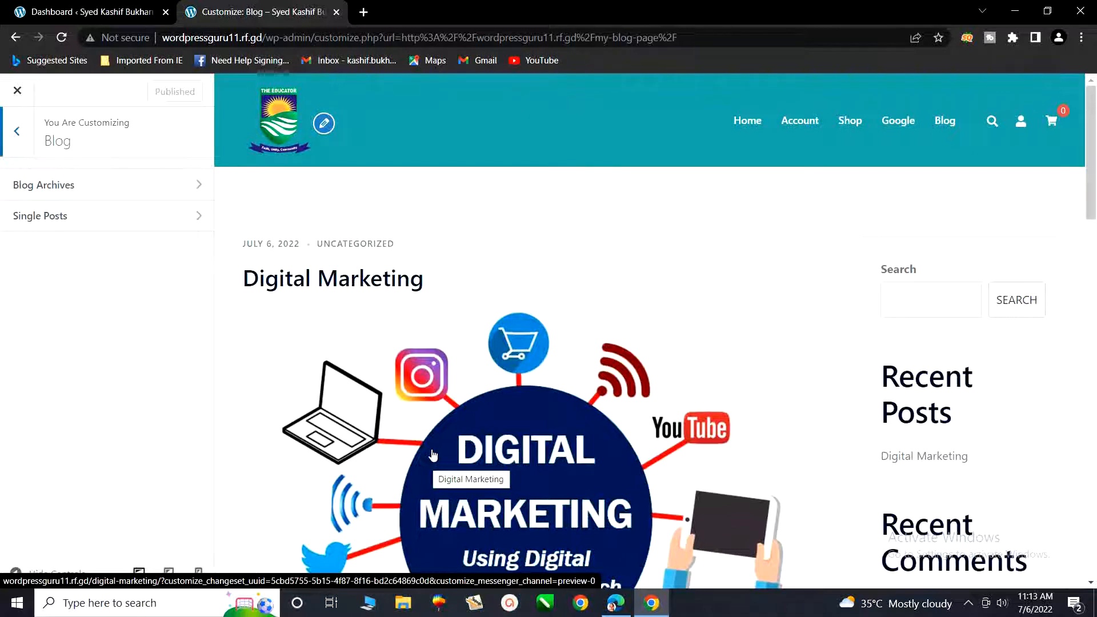
{"action": "left_click", "coordinate": [113, 196]}
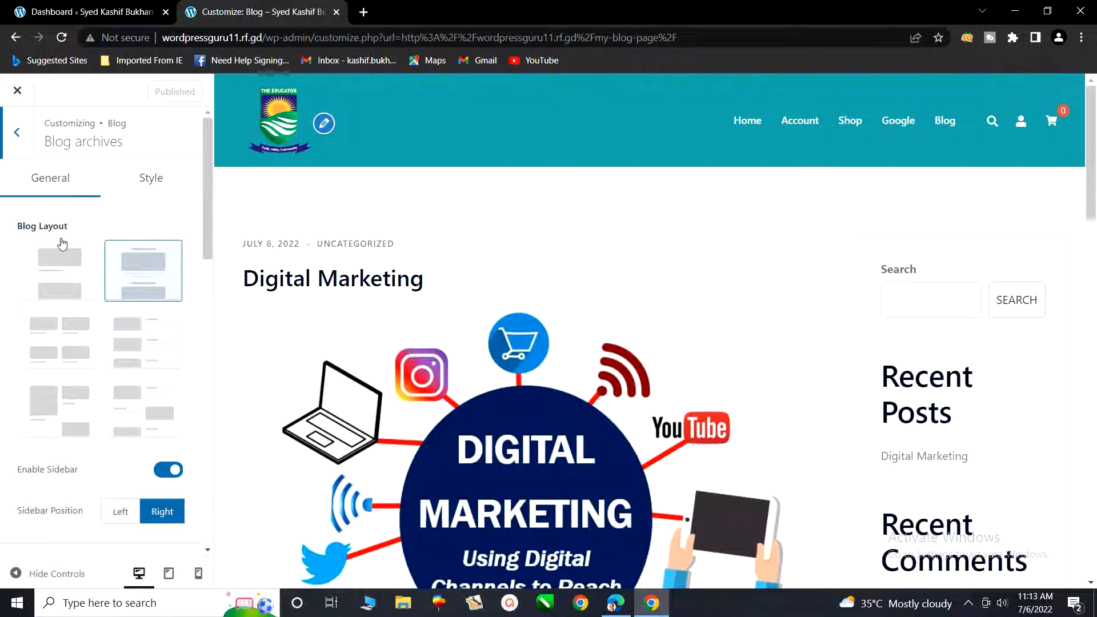
Change the blog layout to the list style with the image beside the text, and check the sidebar in the preview.
{"action": "scroll", "coordinate": [146, 278], "scroll_direction": "down", "scroll_amount": 1}
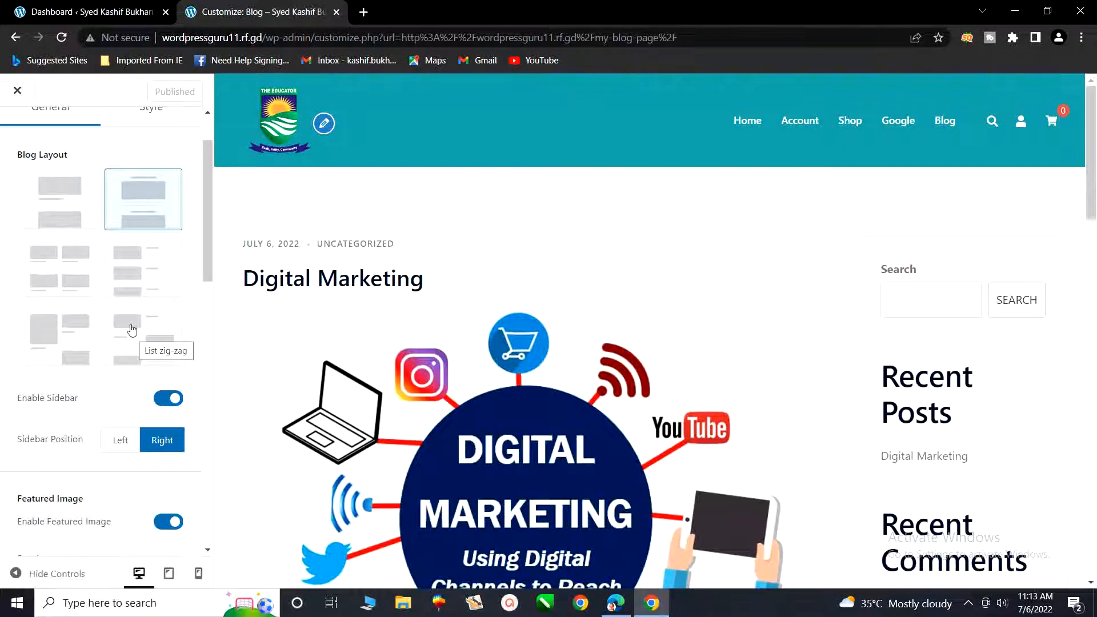
{"action": "left_click", "coordinate": [152, 268]}
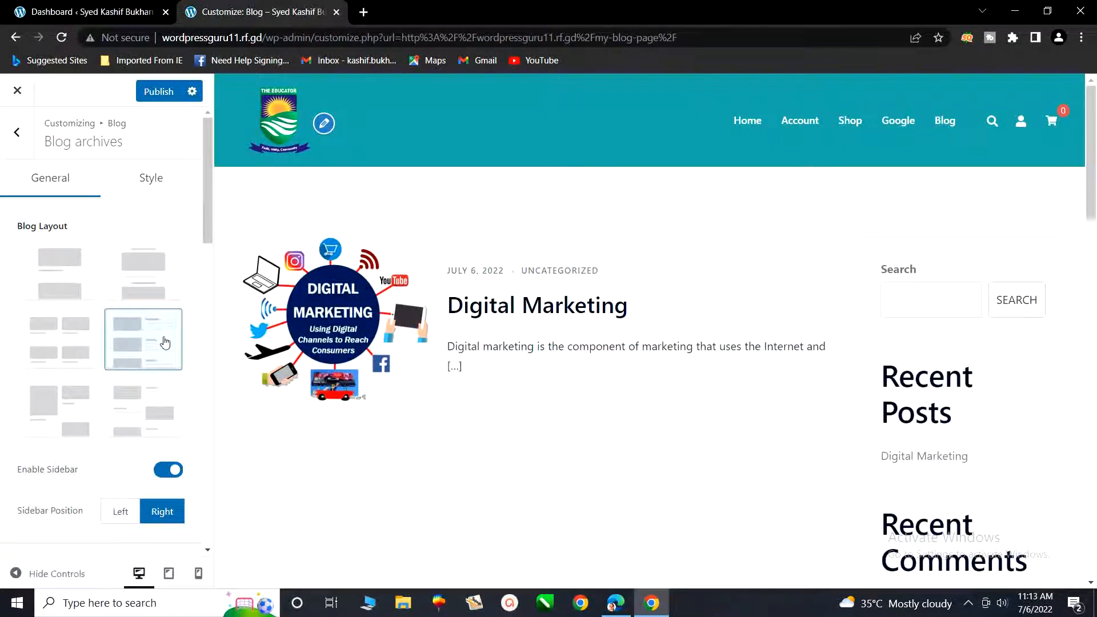
{"action": "scroll", "coordinate": [106, 372], "scroll_direction": "down", "scroll_amount": 1}
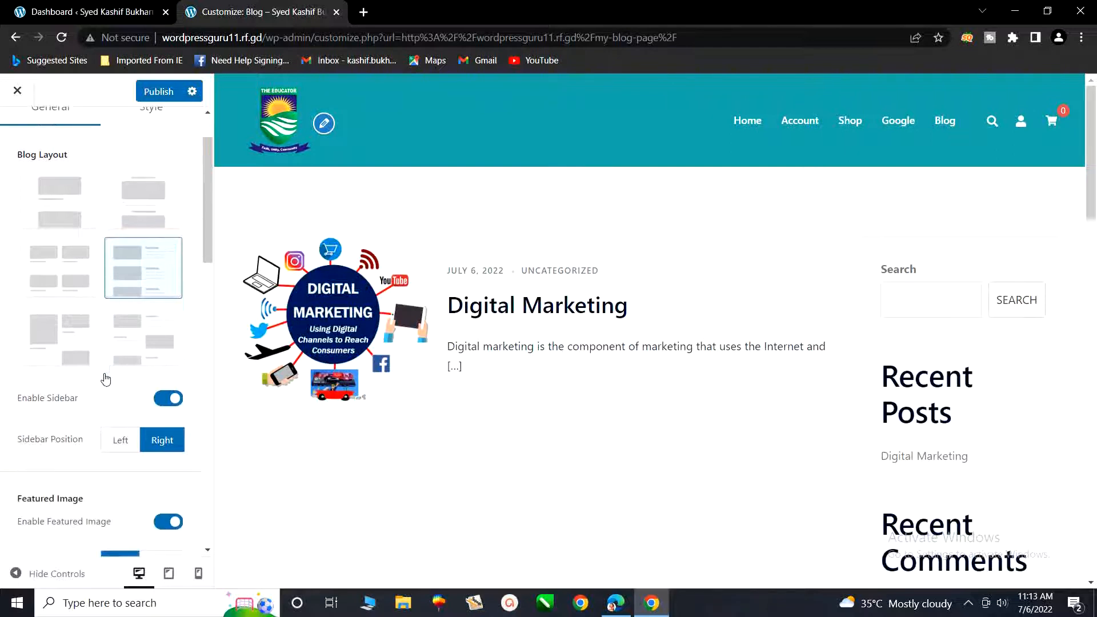
{"action": "scroll", "coordinate": [143, 403], "scroll_direction": "down", "scroll_amount": 1}
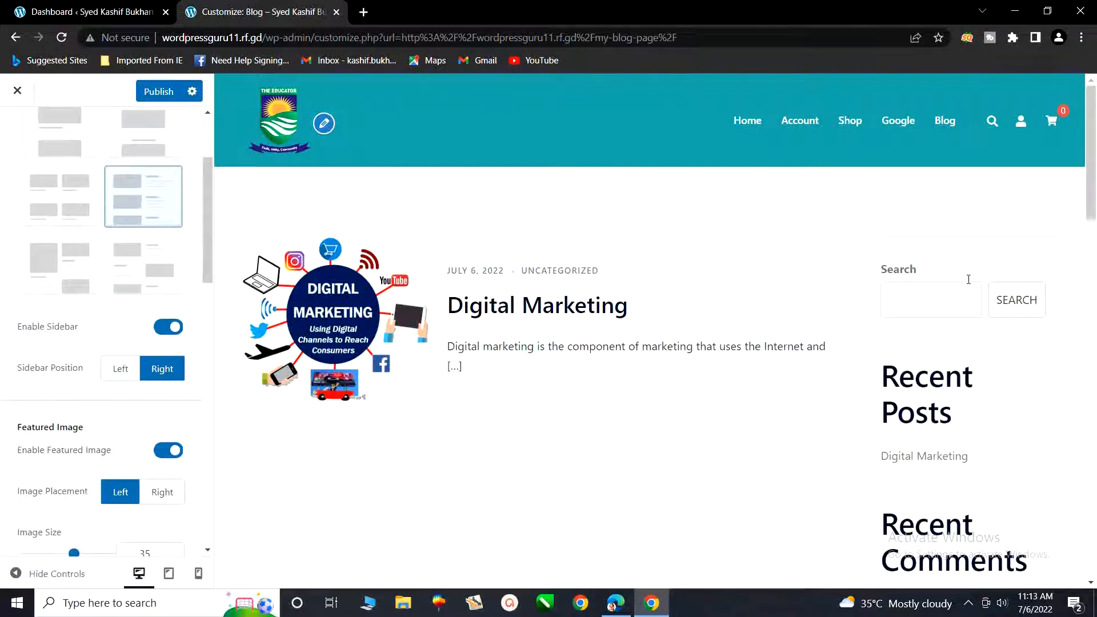
{"action": "scroll", "coordinate": [991, 410], "scroll_direction": "down", "scroll_amount": 3}
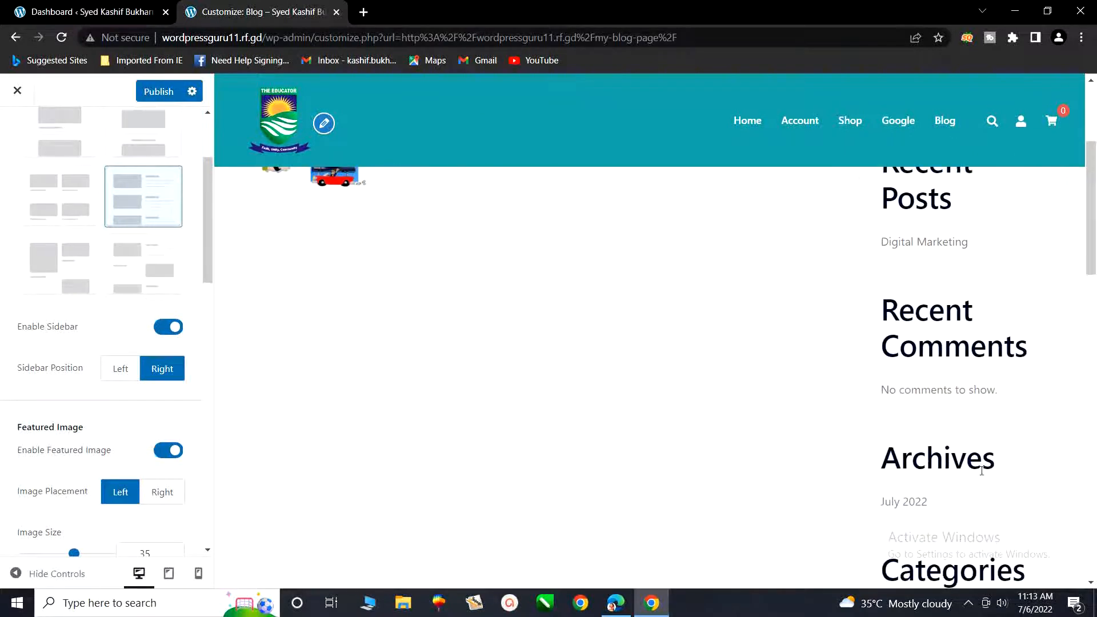
{"action": "scroll", "coordinate": [972, 348], "scroll_direction": "up", "scroll_amount": 3}
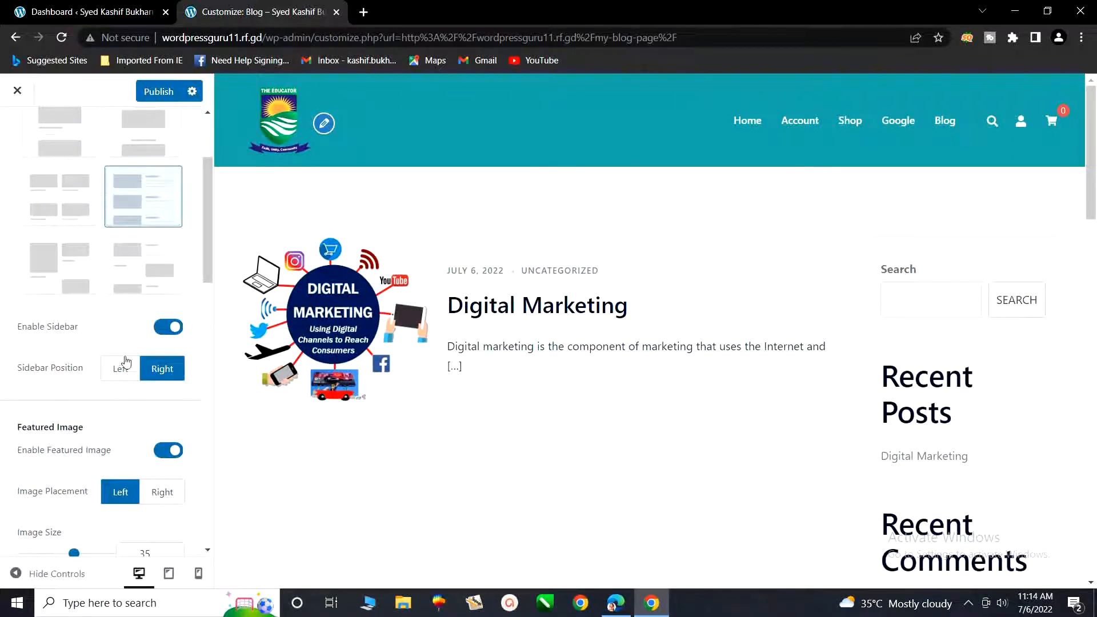
Try the blog archive without its sidebar and without the featured image, re-enabling each one after previewing.
{"action": "left_click", "coordinate": [169, 327]}
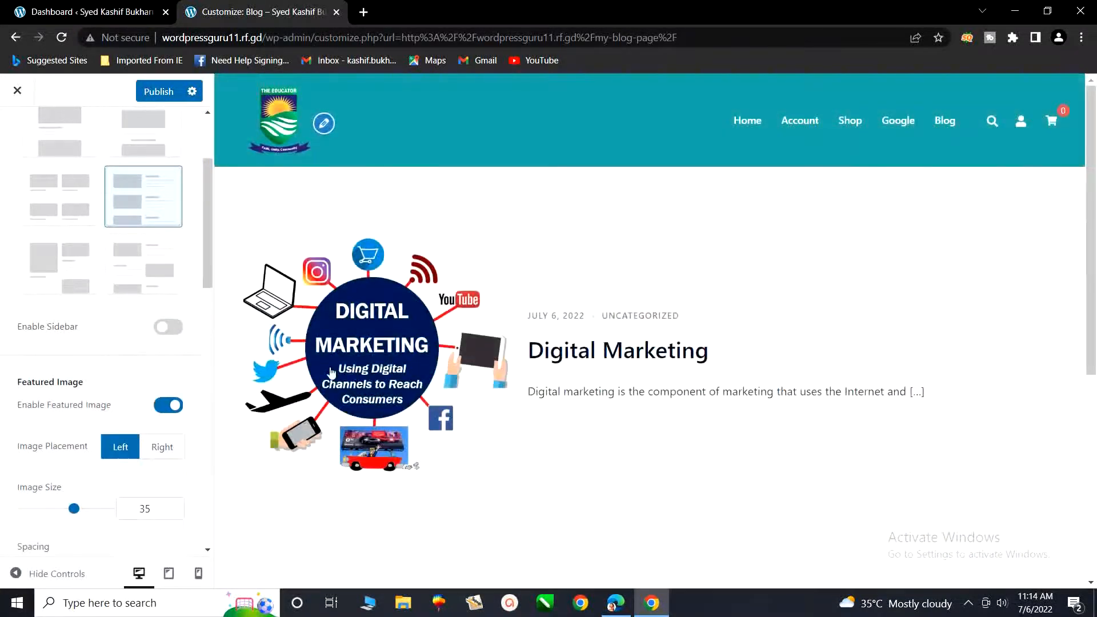
{"action": "left_click", "coordinate": [169, 327]}
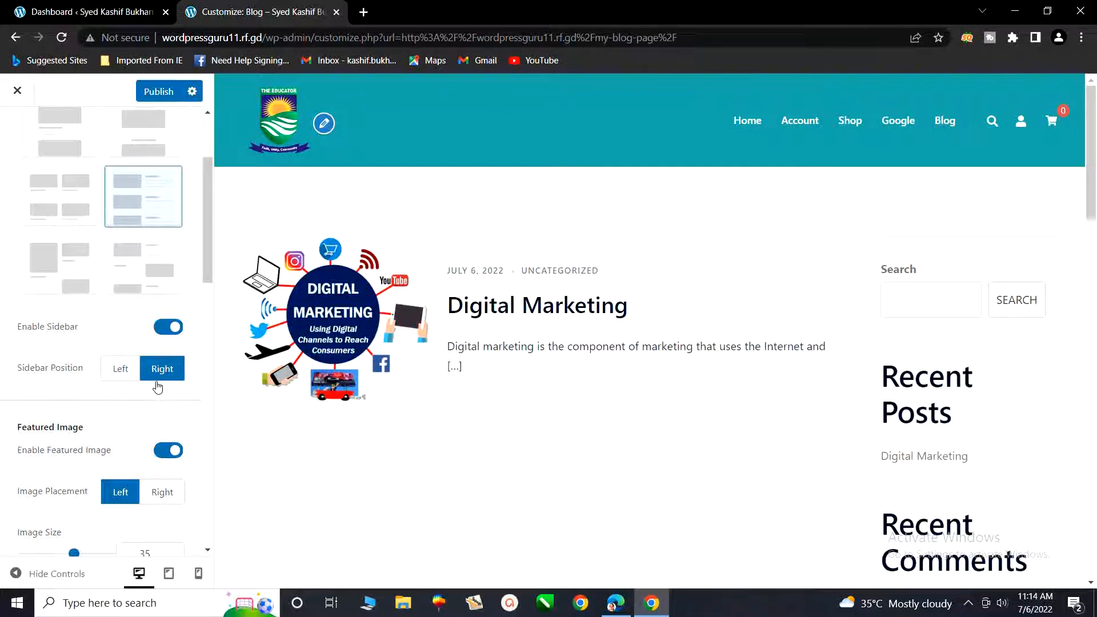
{"action": "scroll", "coordinate": [148, 419], "scroll_direction": "down", "scroll_amount": 1}
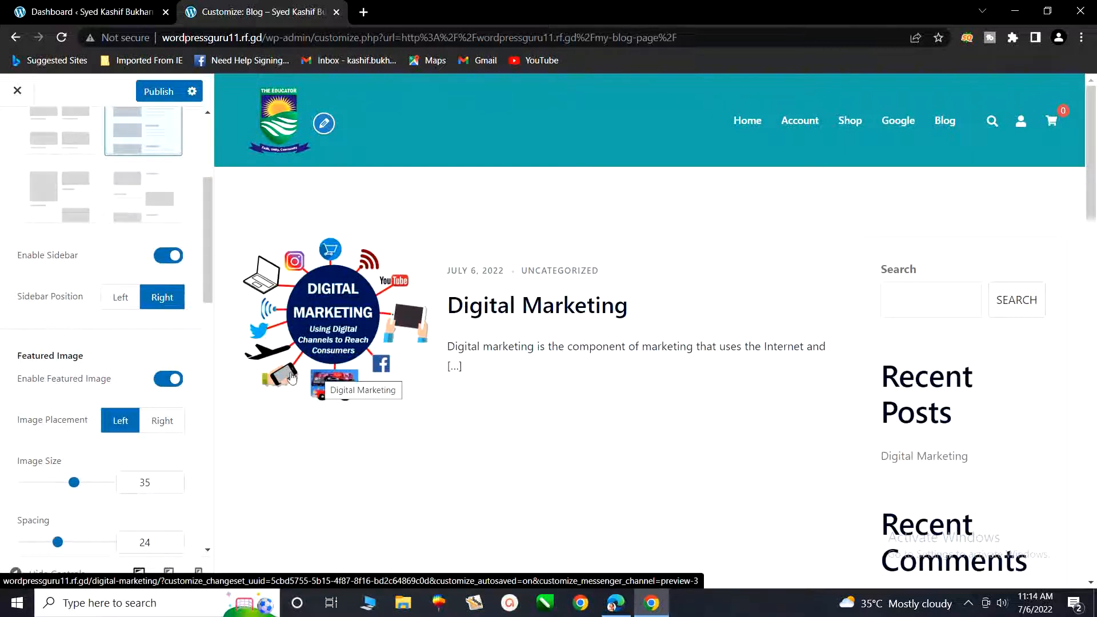
{"action": "left_click", "coordinate": [169, 380]}
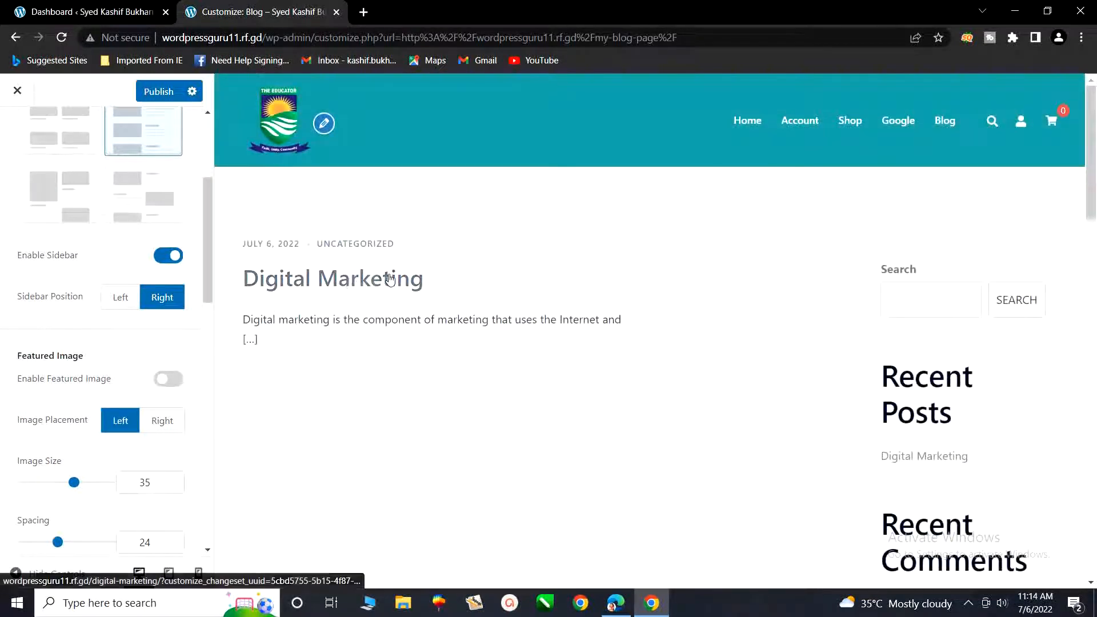
{"action": "left_click", "coordinate": [175, 381]}
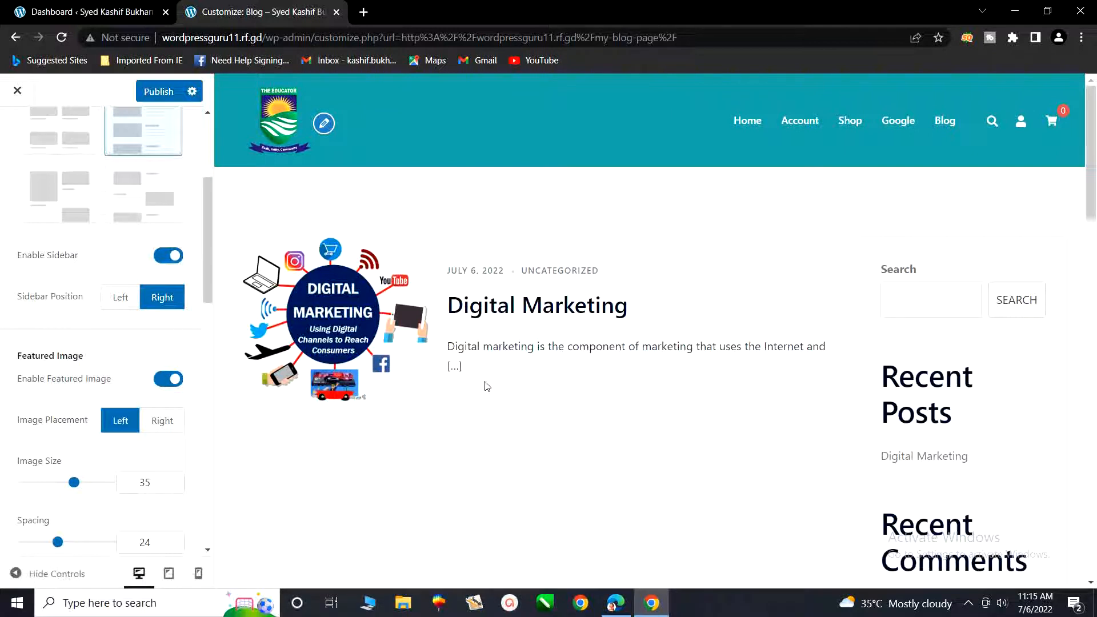
Try larger and smaller featured image sizes in the blog list and set the image size to 33.
{"action": "scroll", "coordinate": [317, 403], "scroll_direction": "down", "scroll_amount": 3}
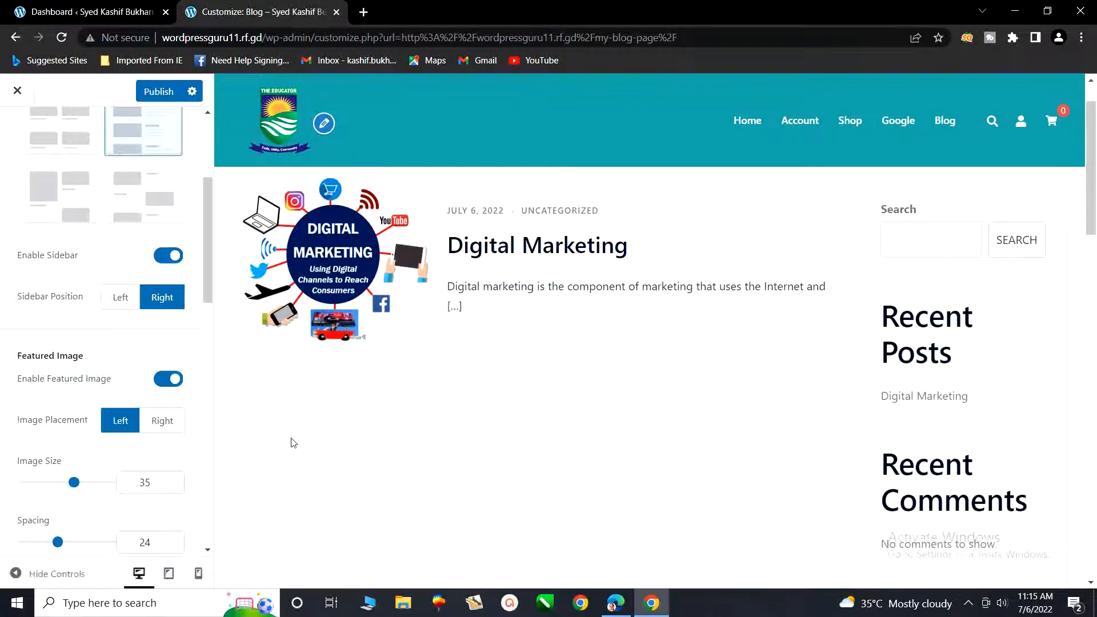
{"action": "scroll", "coordinate": [165, 485], "scroll_direction": "up", "scroll_amount": 3}
{"action": "scroll", "coordinate": [165, 485], "scroll_direction": "down", "scroll_amount": 4}
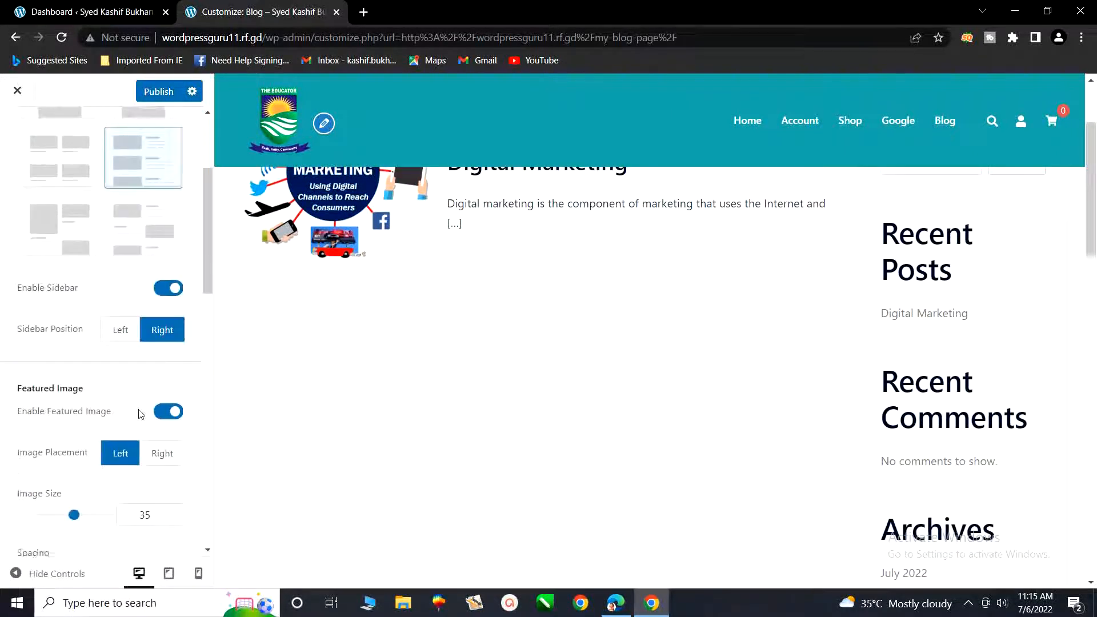
{"action": "scroll", "coordinate": [330, 400], "scroll_direction": "up", "scroll_amount": 3}
{"action": "scroll", "coordinate": [116, 453], "scroll_direction": "down", "scroll_amount": 1}
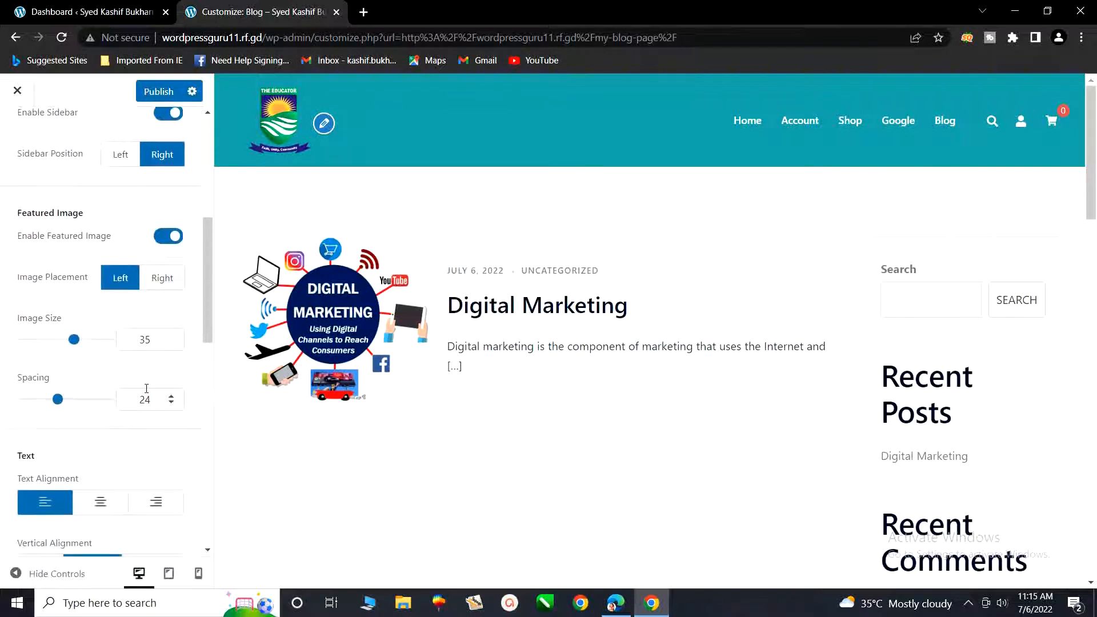
{"action": "left_click", "coordinate": [171, 338]}
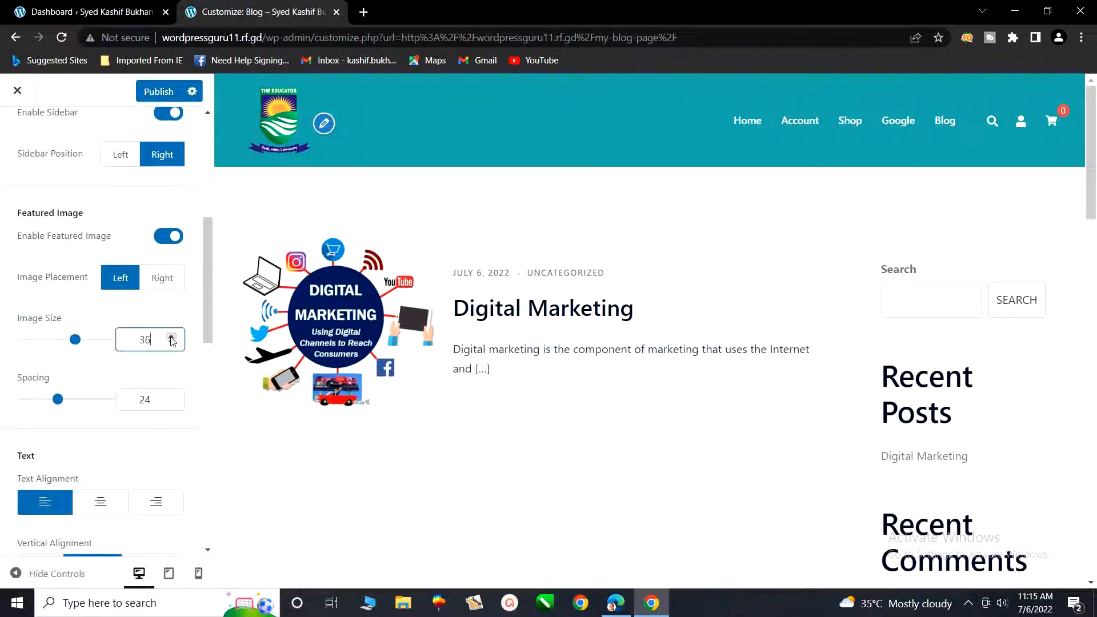
{"action": "left_click", "coordinate": [170, 337]}
{"action": "left_click", "coordinate": [171, 337]}
{"action": "left_click", "coordinate": [171, 338]}
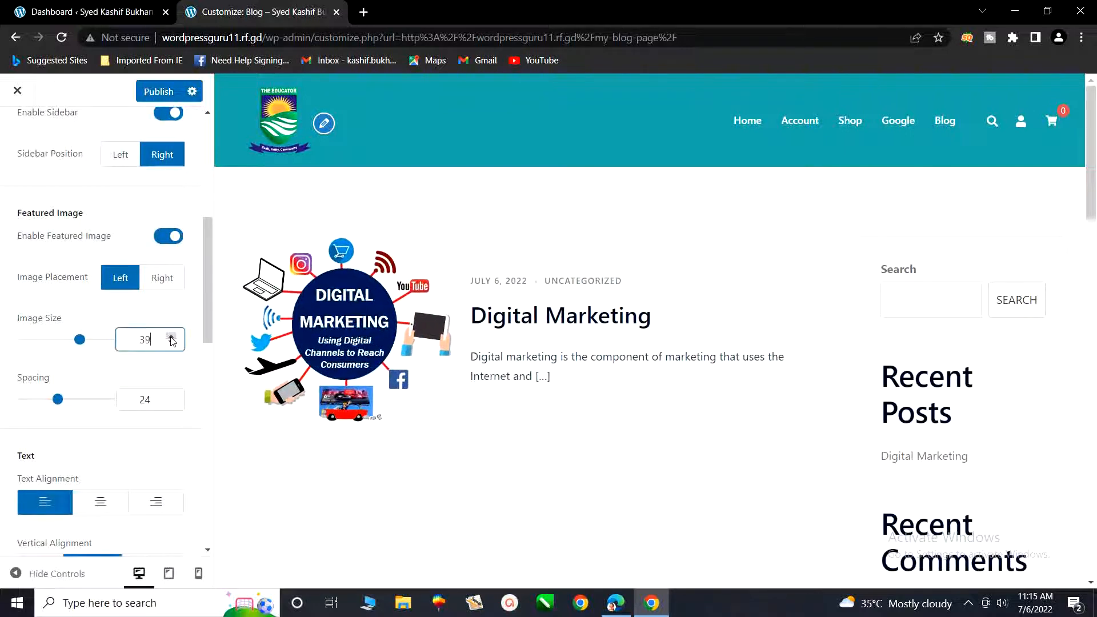
{"action": "left_click", "coordinate": [171, 343]}
{"action": "left_click", "coordinate": [171, 344]}
{"action": "left_click", "coordinate": [171, 344]}
{"action": "left_click", "coordinate": [171, 344]}
{"action": "left_click", "coordinate": [171, 343]}
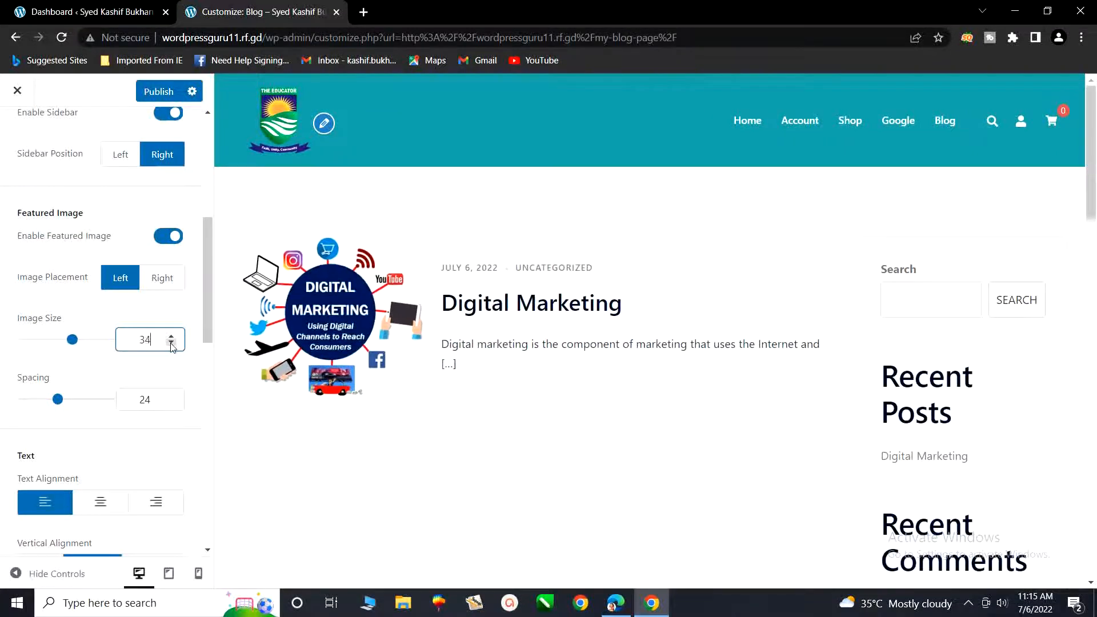
{"action": "left_click", "coordinate": [171, 344]}
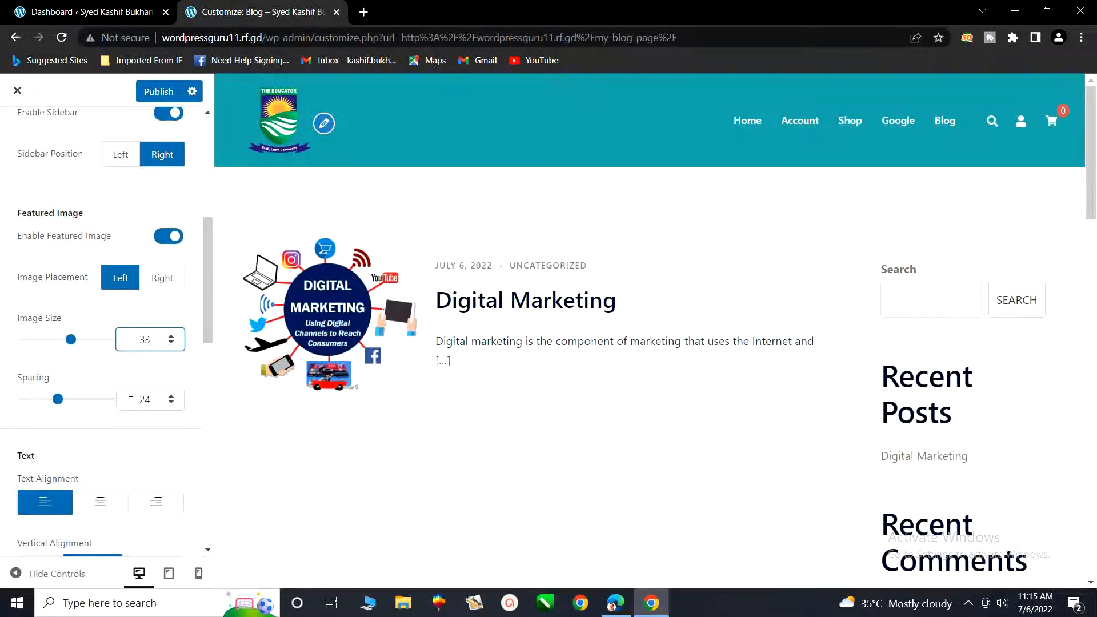
Try centre alignment for the blog post text and restore left alignment.
{"action": "scroll", "coordinate": [160, 404], "scroll_direction": "down", "scroll_amount": 1}
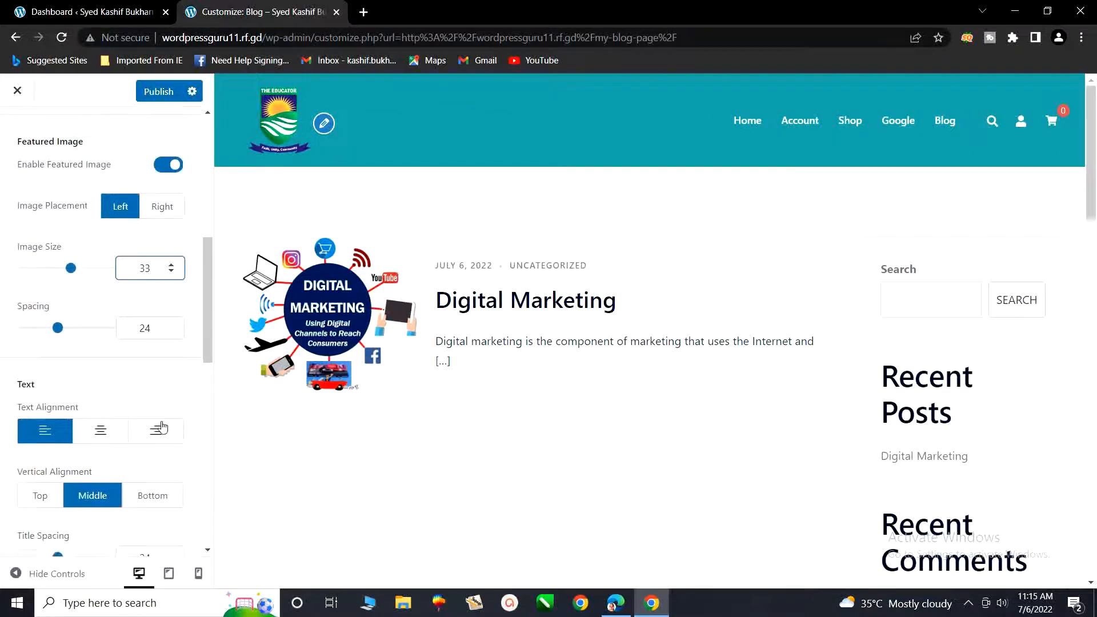
{"action": "left_click", "coordinate": [101, 431]}
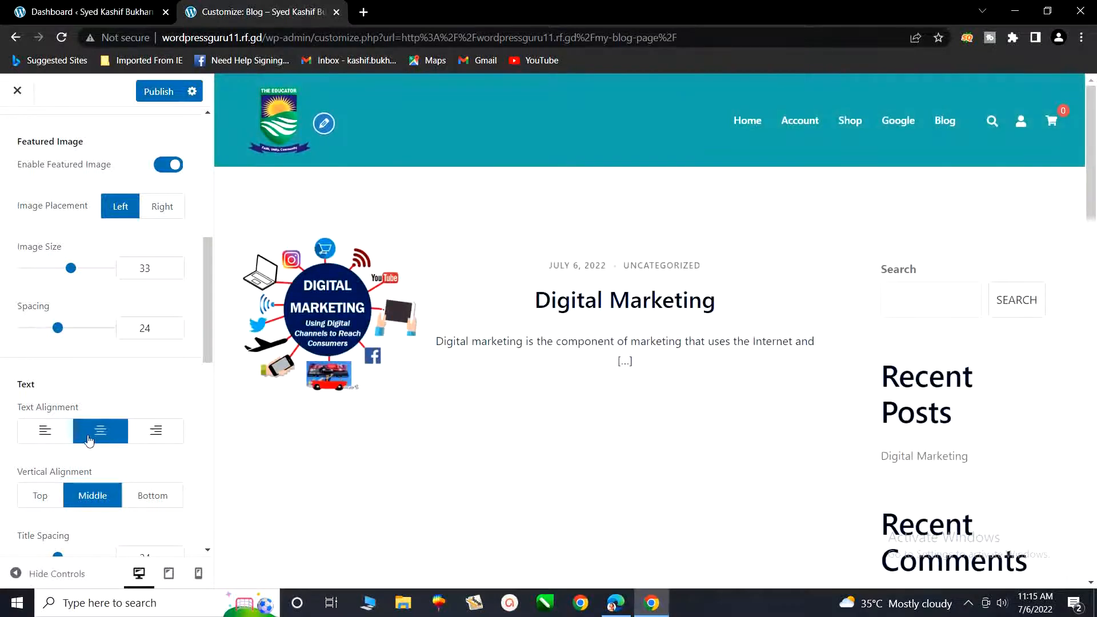
{"action": "left_click", "coordinate": [46, 434]}
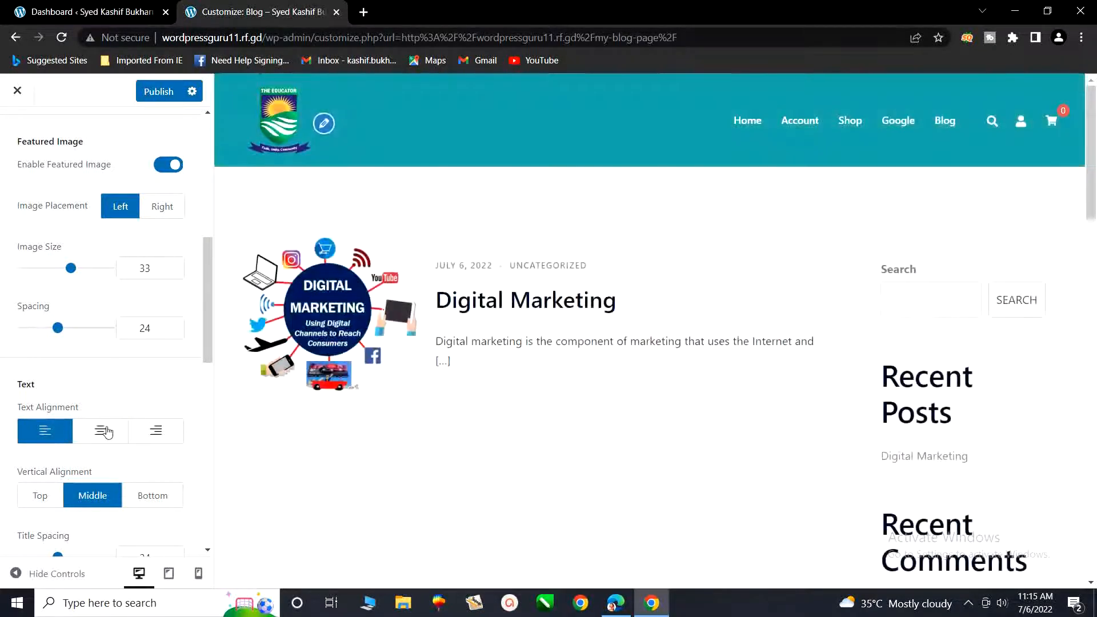
Hide the post date and post categories in the blog archive's meta elements.
{"action": "scroll", "coordinate": [104, 432], "scroll_direction": "down", "scroll_amount": 3}
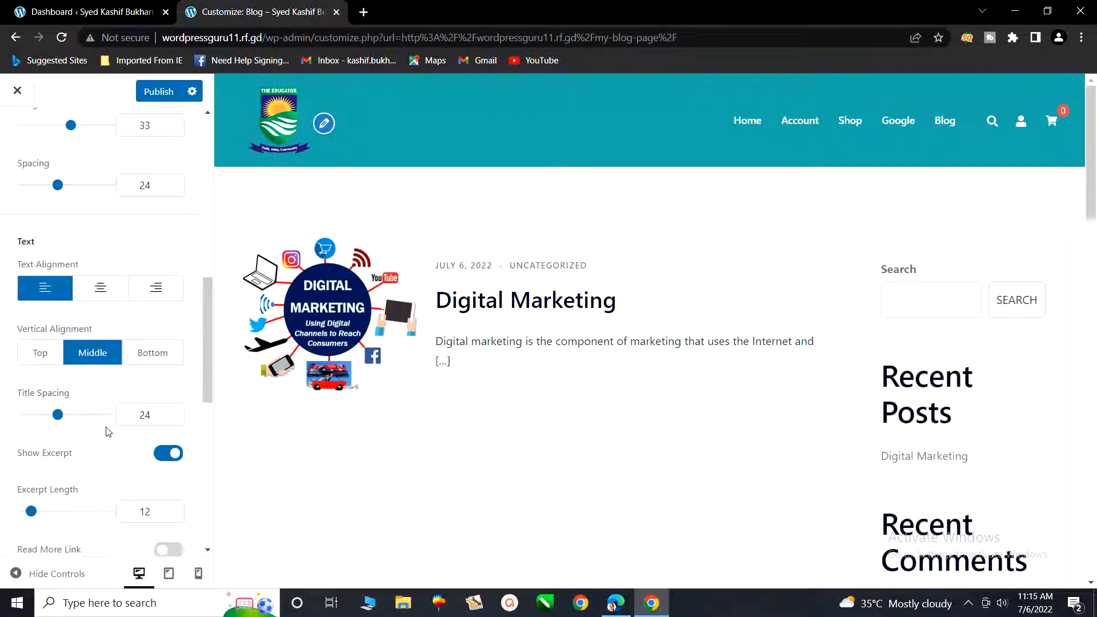
{"action": "scroll", "coordinate": [109, 432], "scroll_direction": "down", "scroll_amount": 2}
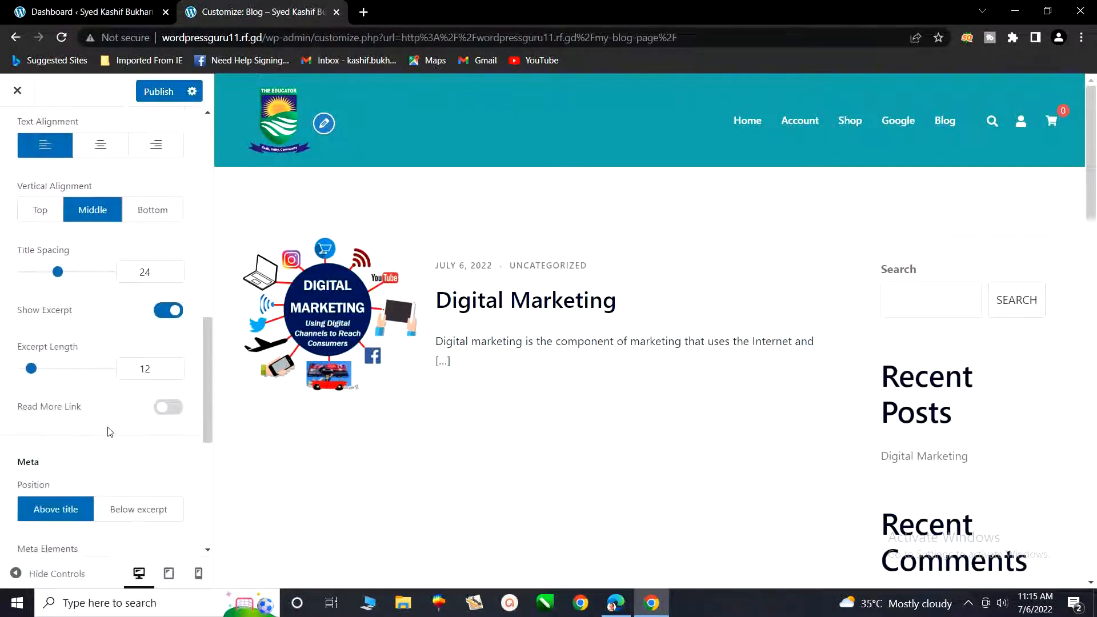
{"action": "scroll", "coordinate": [110, 431], "scroll_direction": "down", "scroll_amount": 4}
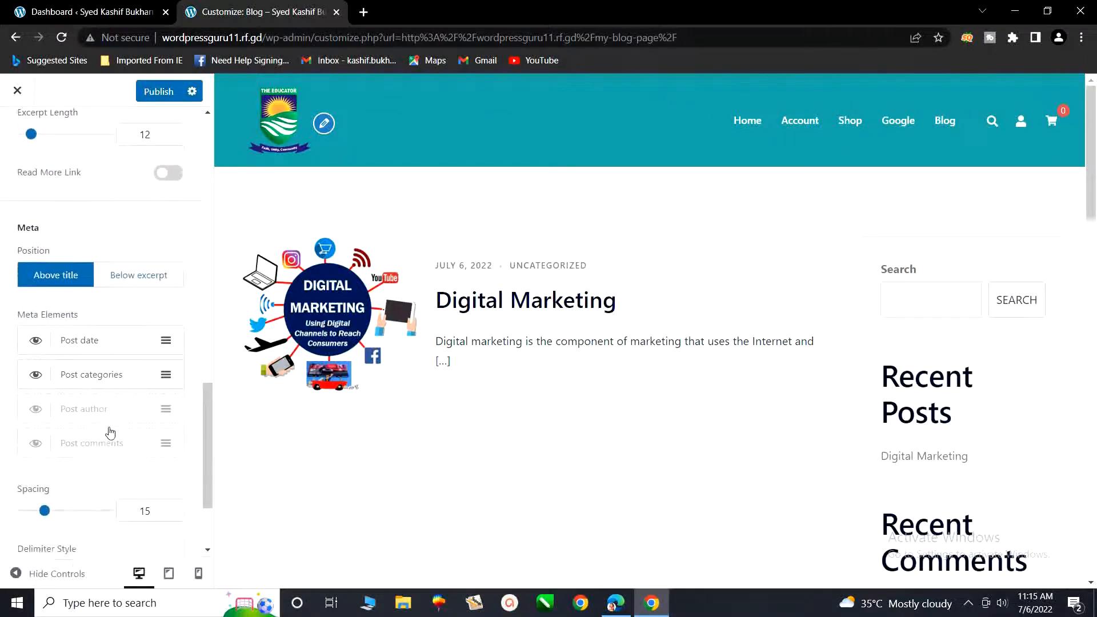
{"action": "scroll", "coordinate": [111, 431], "scroll_direction": "down", "scroll_amount": 1}
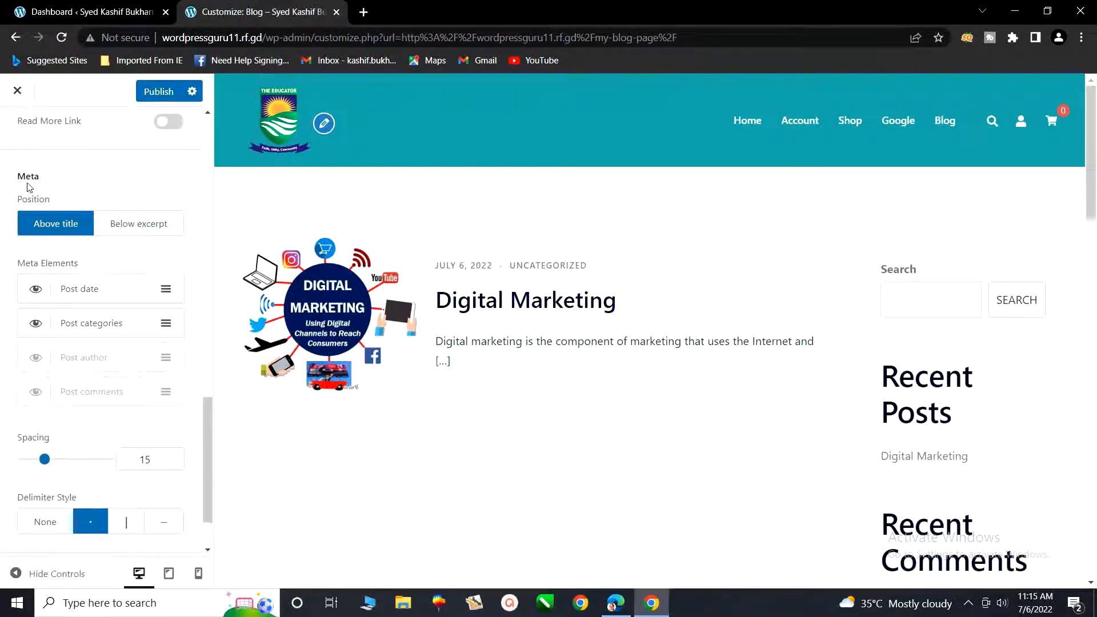
{"action": "scroll", "coordinate": [57, 240], "scroll_direction": "up", "scroll_amount": 1}
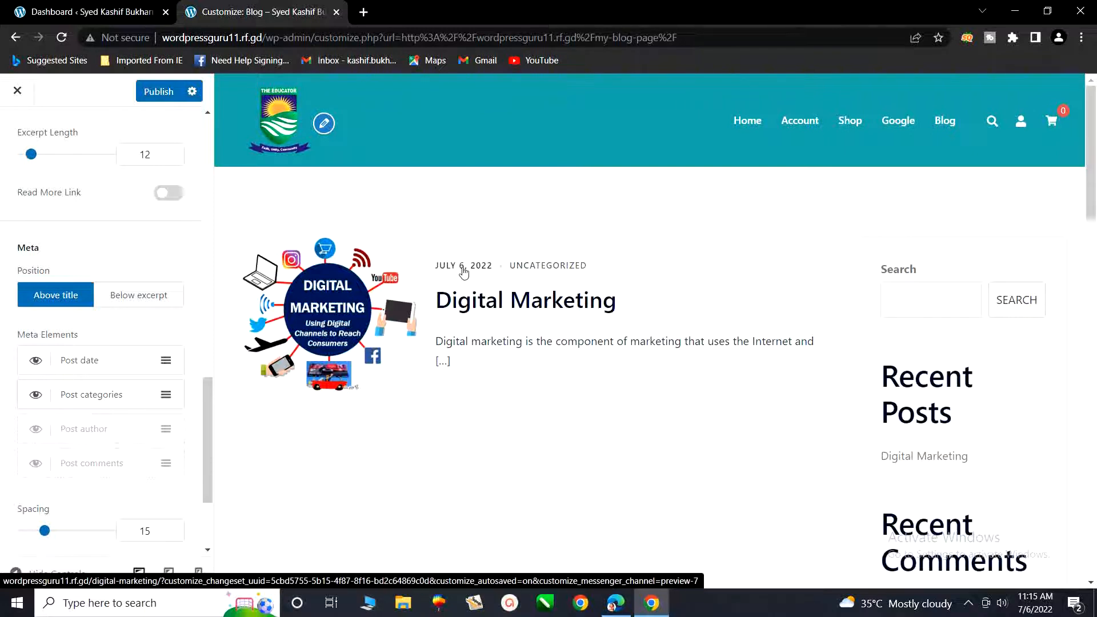
{"action": "left_click", "coordinate": [36, 363]}
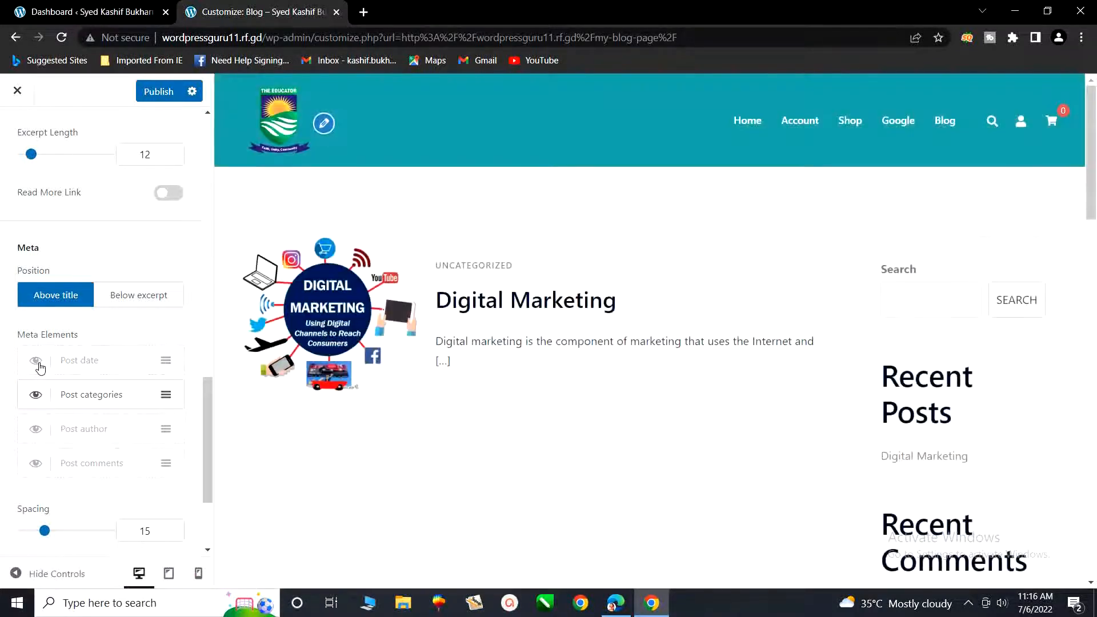
{"action": "left_click", "coordinate": [36, 395]}
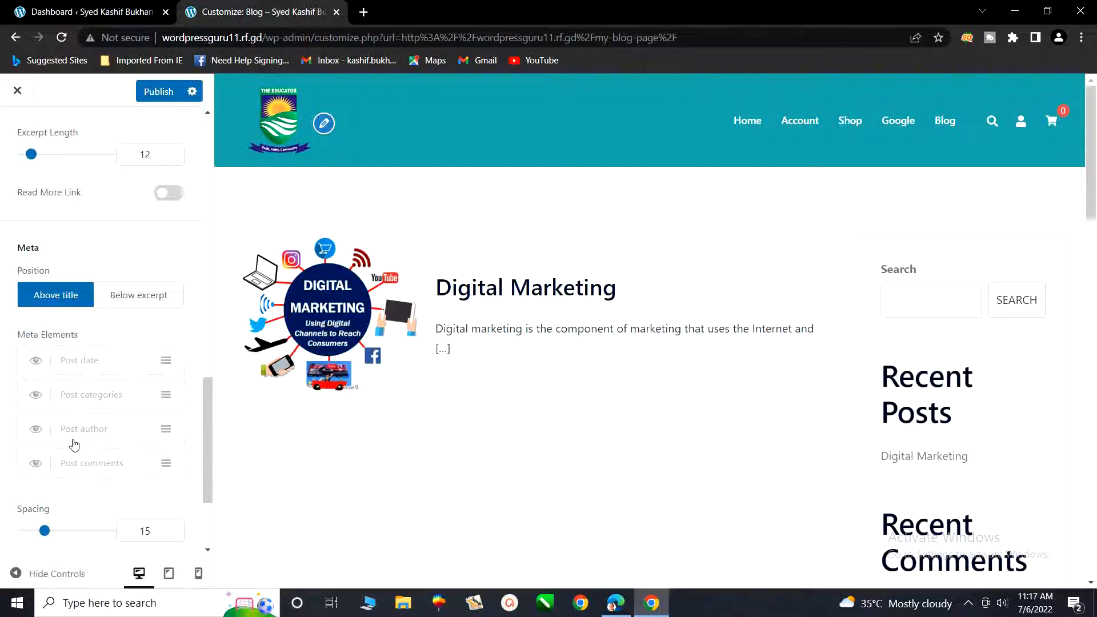
{"action": "scroll", "coordinate": [75, 445], "scroll_direction": "down", "scroll_amount": 3}
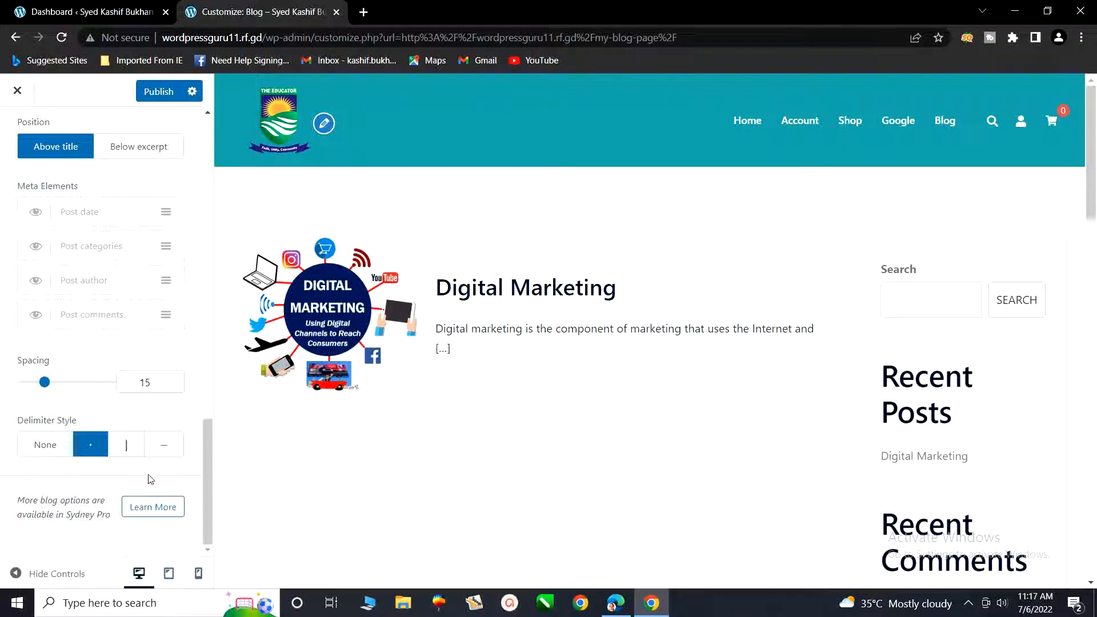
Set the blog archive's post title font size to 40 in the style settings.
{"action": "scroll", "coordinate": [147, 473], "scroll_direction": "up", "scroll_amount": 6}
{"action": "scroll", "coordinate": [143, 467], "scroll_direction": "up", "scroll_amount": 10}
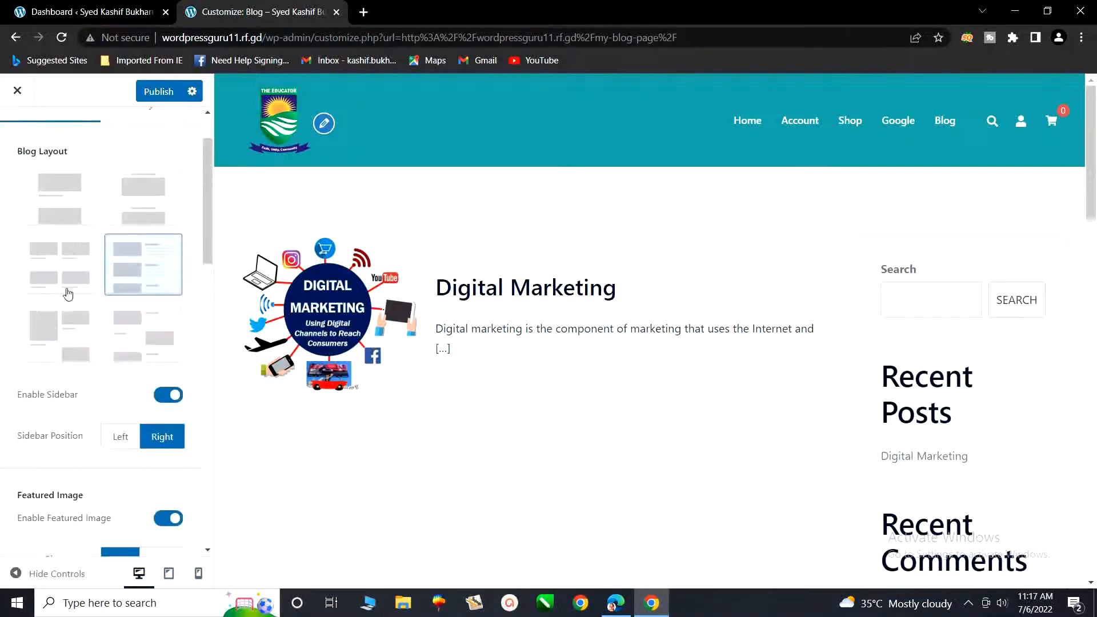
{"action": "left_click", "coordinate": [150, 180]}
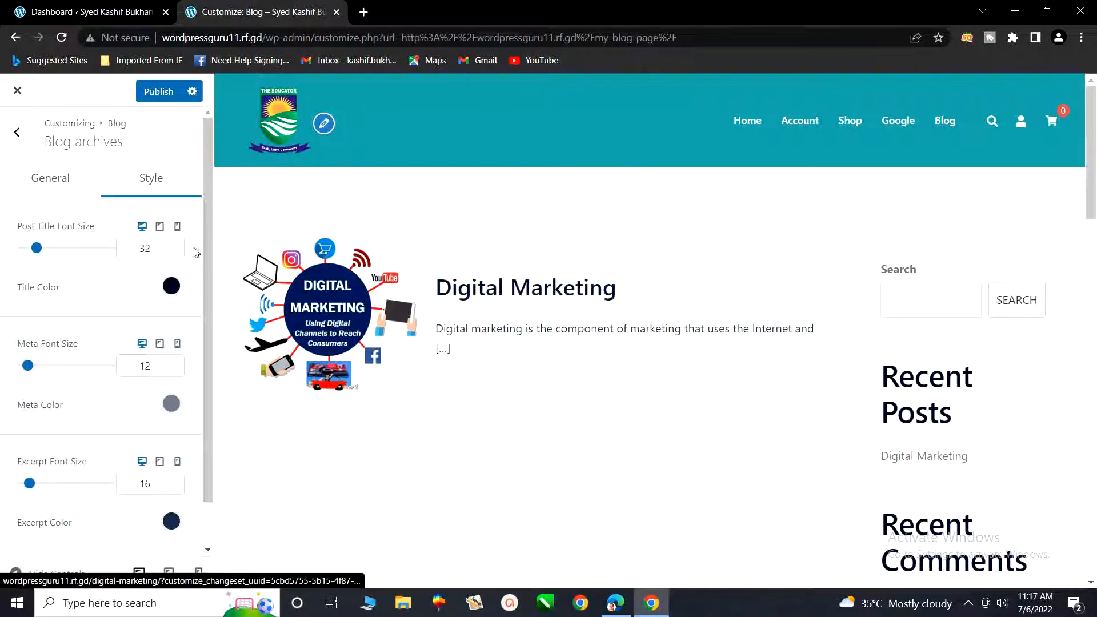
{"action": "left_click", "coordinate": [171, 245]}
{"action": "left_click", "coordinate": [172, 246]}
{"action": "left_click", "coordinate": [172, 246]}
{"action": "left_click", "coordinate": [171, 246]}
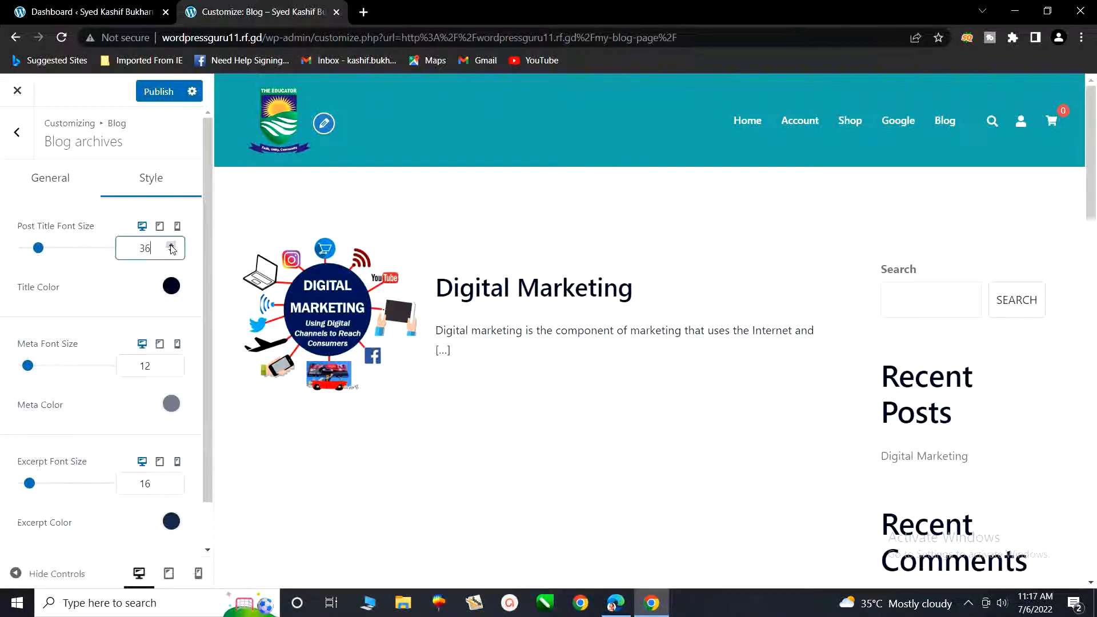
{"action": "left_click", "coordinate": [171, 246]}
{"action": "left_click", "coordinate": [171, 245]}
{"action": "left_click", "coordinate": [171, 245]}
{"action": "left_click", "coordinate": [172, 246]}
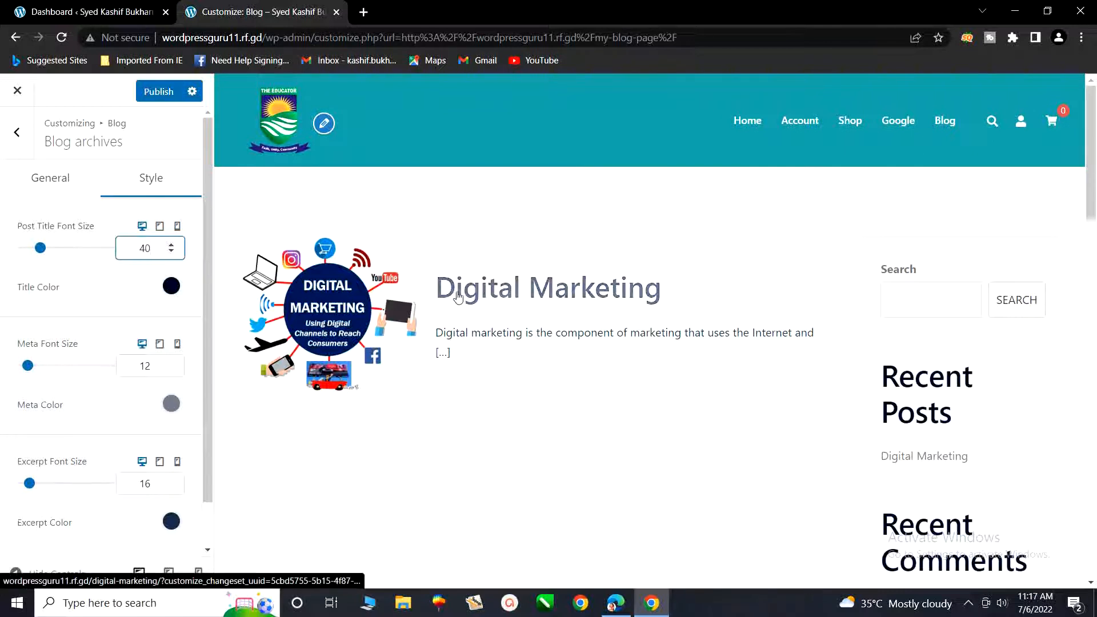
Change the post title colour to green (#00d819).
{"action": "left_click", "coordinate": [171, 285]}
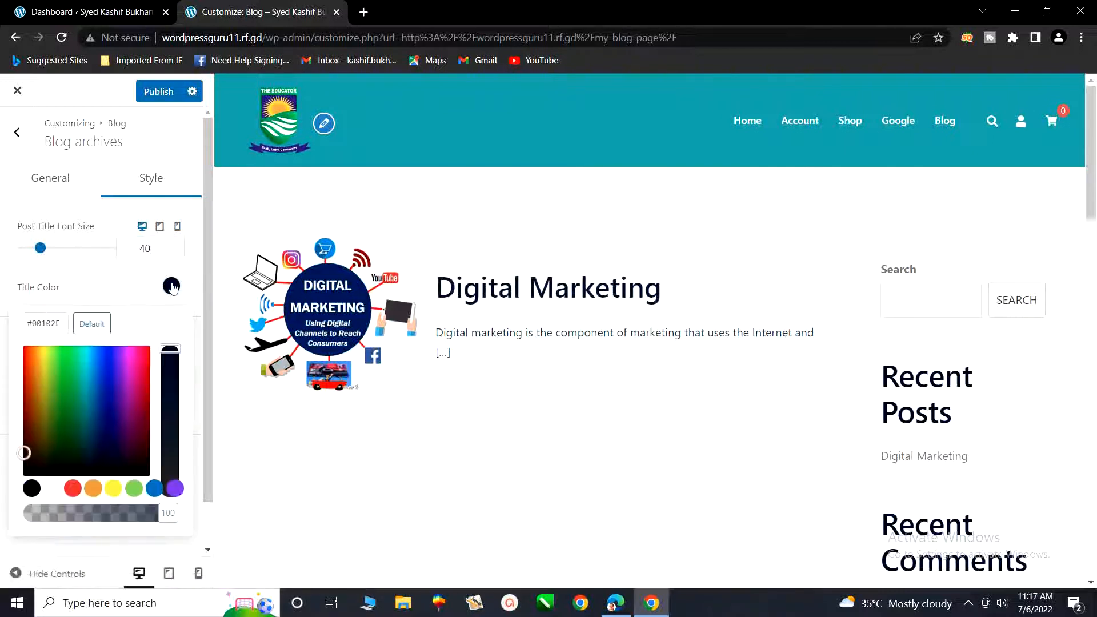
{"action": "left_click", "coordinate": [69, 367]}
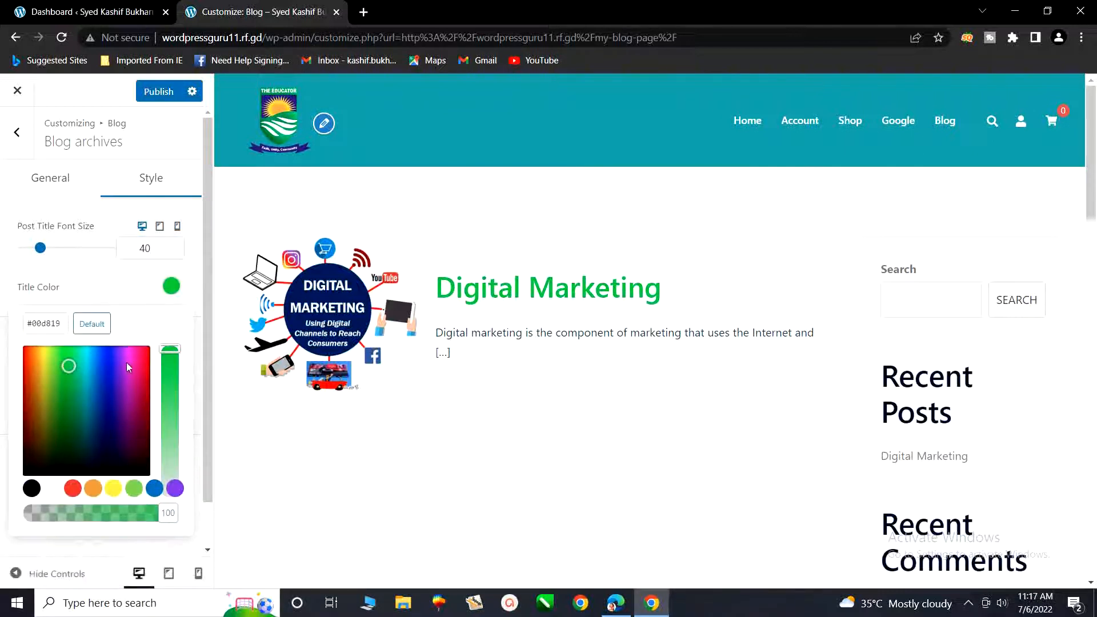
{"action": "left_click", "coordinate": [198, 292]}
Raise the meta font size to 13 and show the post date and post categories again in the meta elements.
{"action": "scroll", "coordinate": [114, 359], "scroll_direction": "down", "scroll_amount": 1}
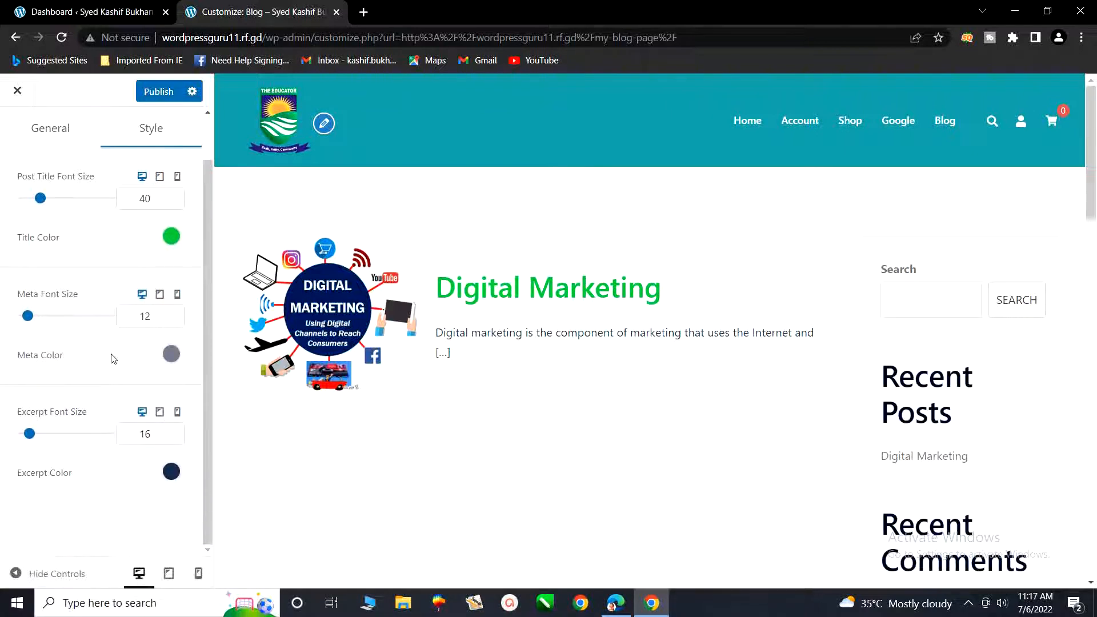
{"action": "left_click", "coordinate": [171, 313]}
{"action": "left_click", "coordinate": [52, 132]}
{"action": "scroll", "coordinate": [125, 372], "scroll_direction": "down", "scroll_amount": 3}
{"action": "scroll", "coordinate": [121, 407], "scroll_direction": "down", "scroll_amount": 10}
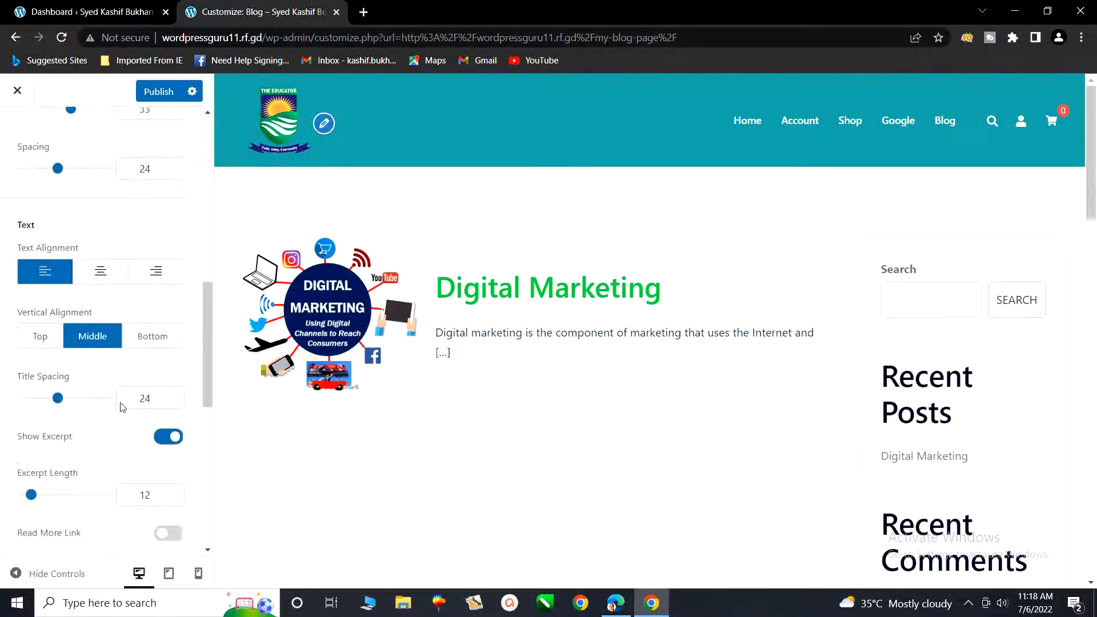
{"action": "scroll", "coordinate": [120, 407], "scroll_direction": "down", "scroll_amount": 3}
{"action": "scroll", "coordinate": [73, 387], "scroll_direction": "up", "scroll_amount": 2}
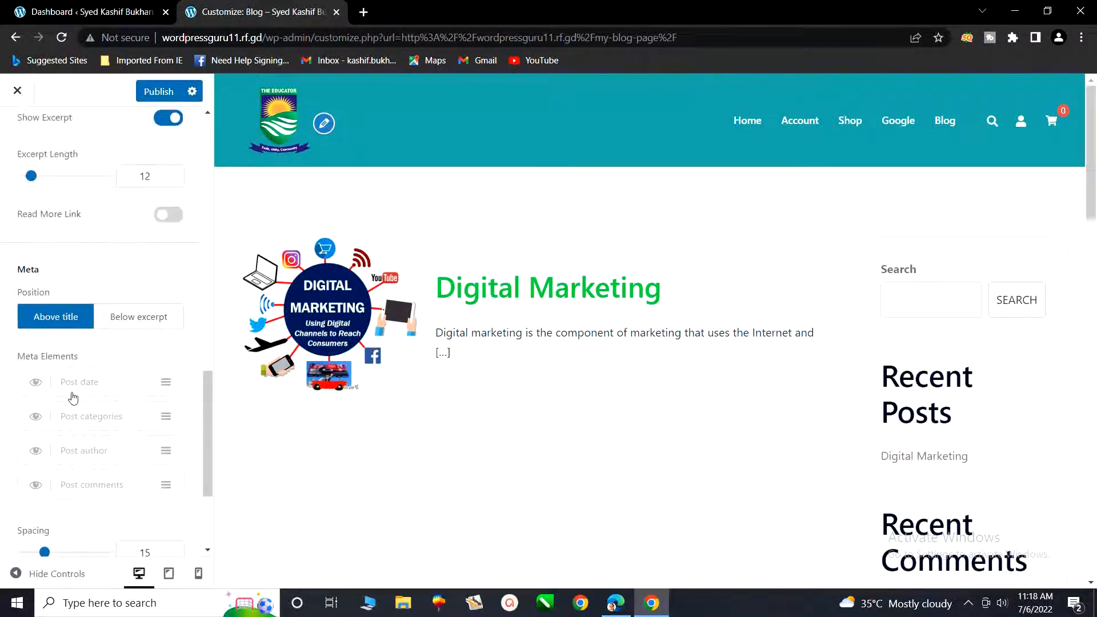
{"action": "left_click", "coordinate": [35, 381]}
{"action": "left_click", "coordinate": [36, 413]}
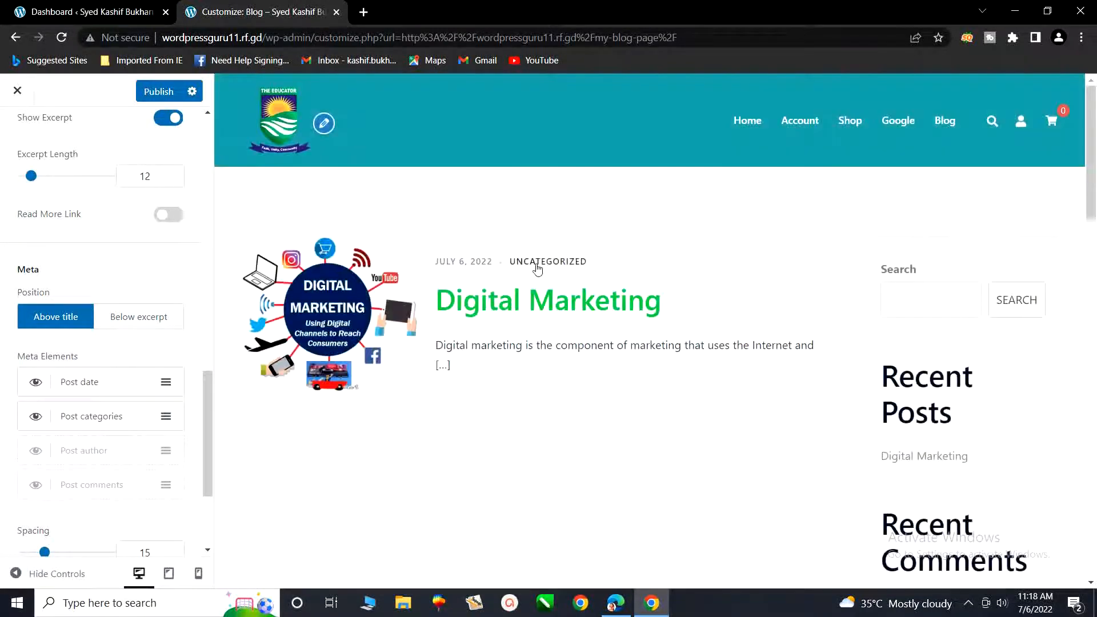
{"action": "scroll", "coordinate": [119, 224], "scroll_direction": "up", "scroll_amount": 5}
{"action": "scroll", "coordinate": [118, 224], "scroll_direction": "up", "scroll_amount": 10}
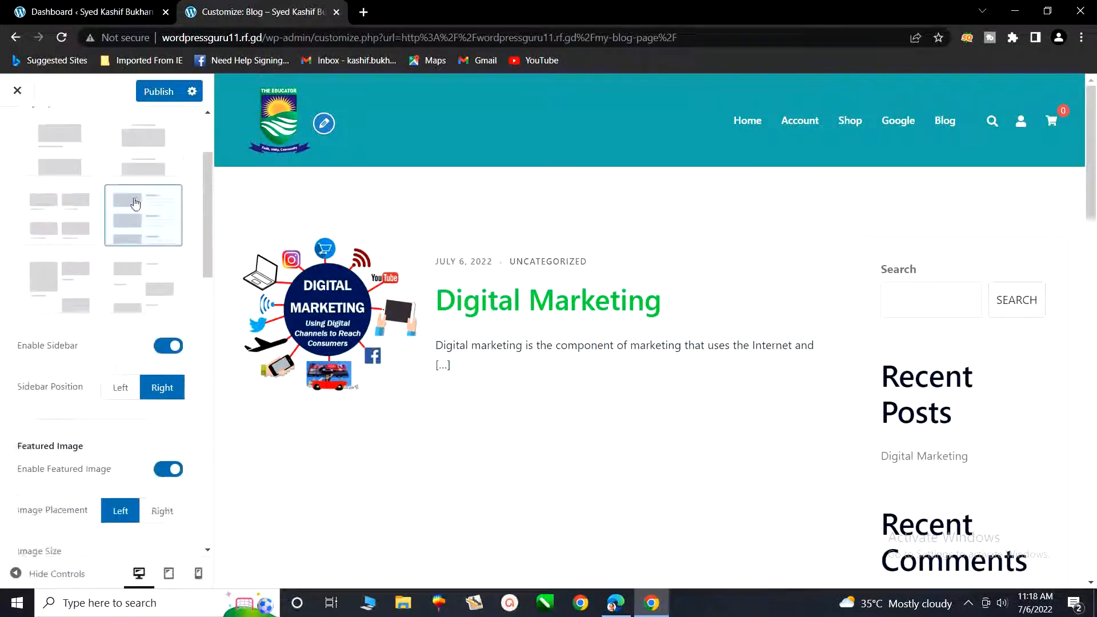
Try a meta font size of 22 for the blog archive posts.
{"action": "left_click", "coordinate": [150, 183]}
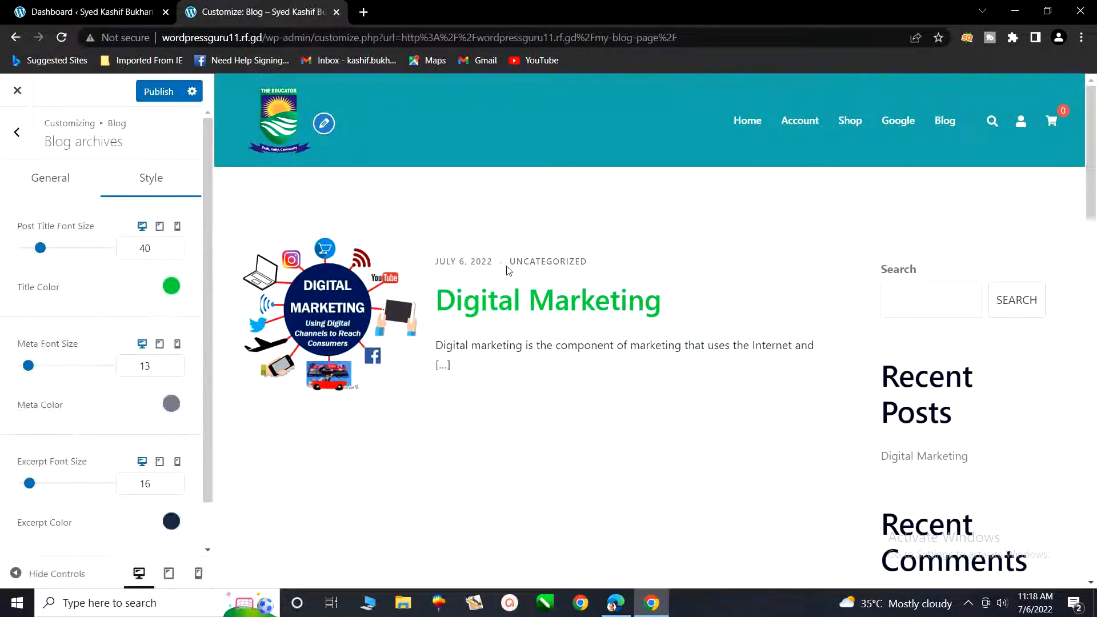
{"action": "left_click", "coordinate": [170, 362]}
{"action": "left_click", "coordinate": [171, 363]}
{"action": "left_click", "coordinate": [170, 362]}
{"action": "left_click", "coordinate": [171, 362]}
{"action": "left_click", "coordinate": [171, 362]}
{"action": "left_click", "coordinate": [171, 362]}
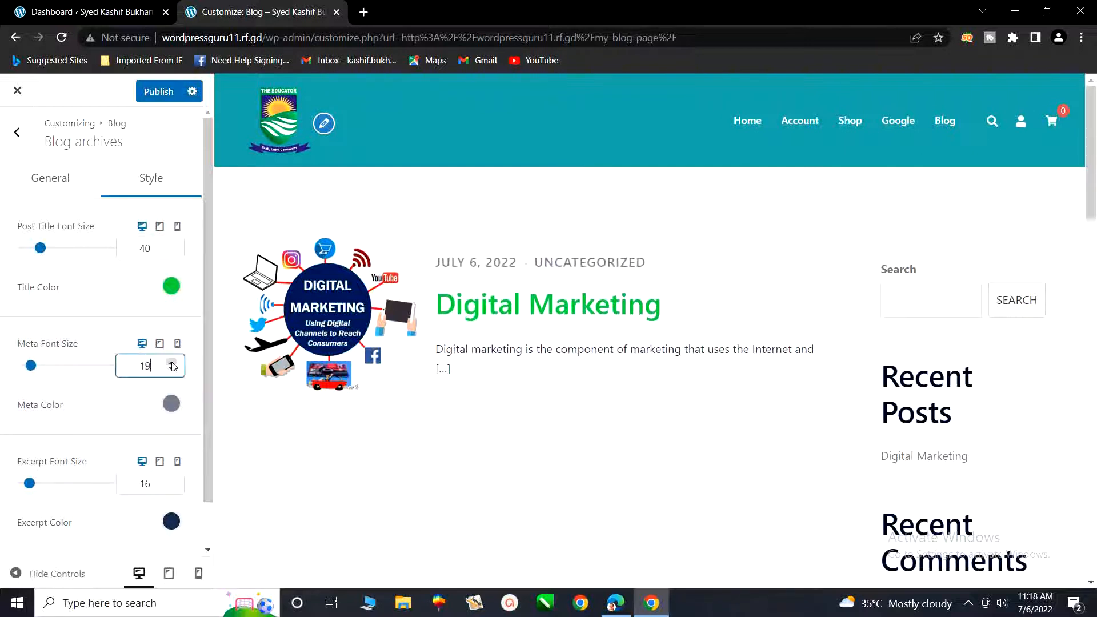
{"action": "left_click", "coordinate": [171, 362]}
{"action": "left_click", "coordinate": [171, 362]}
{"action": "left_click", "coordinate": [171, 362]}
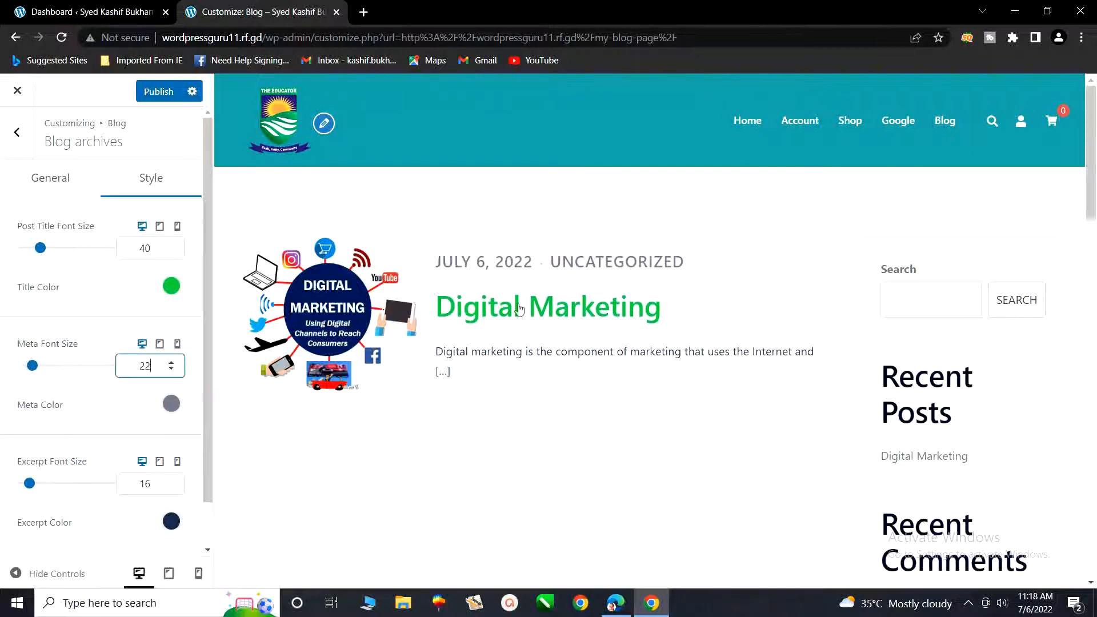
Reduce the meta font size to 15.
{"action": "left_click", "coordinate": [170, 369]}
{"action": "left_click", "coordinate": [171, 369]}
{"action": "left_click", "coordinate": [170, 369]}
{"action": "left_click", "coordinate": [171, 369]}
{"action": "left_click", "coordinate": [171, 369]}
{"action": "left_click", "coordinate": [171, 369]}
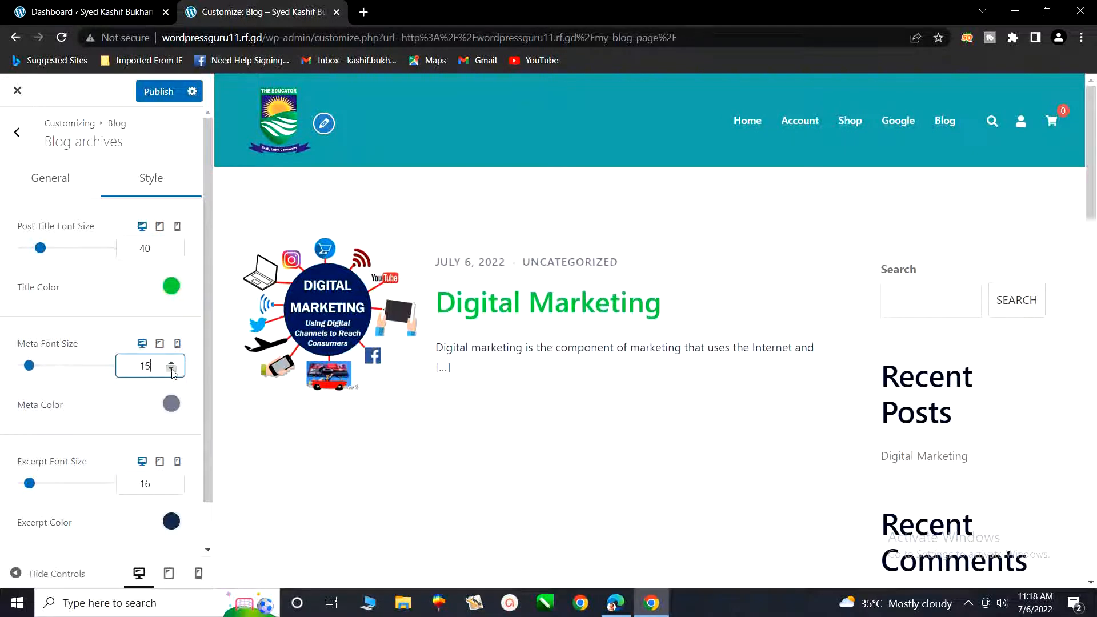
{"action": "left_click", "coordinate": [171, 370]}
Try pale teal (#b5ddd7) as the meta colour and set it to light pink.
{"action": "left_click", "coordinate": [171, 404]}
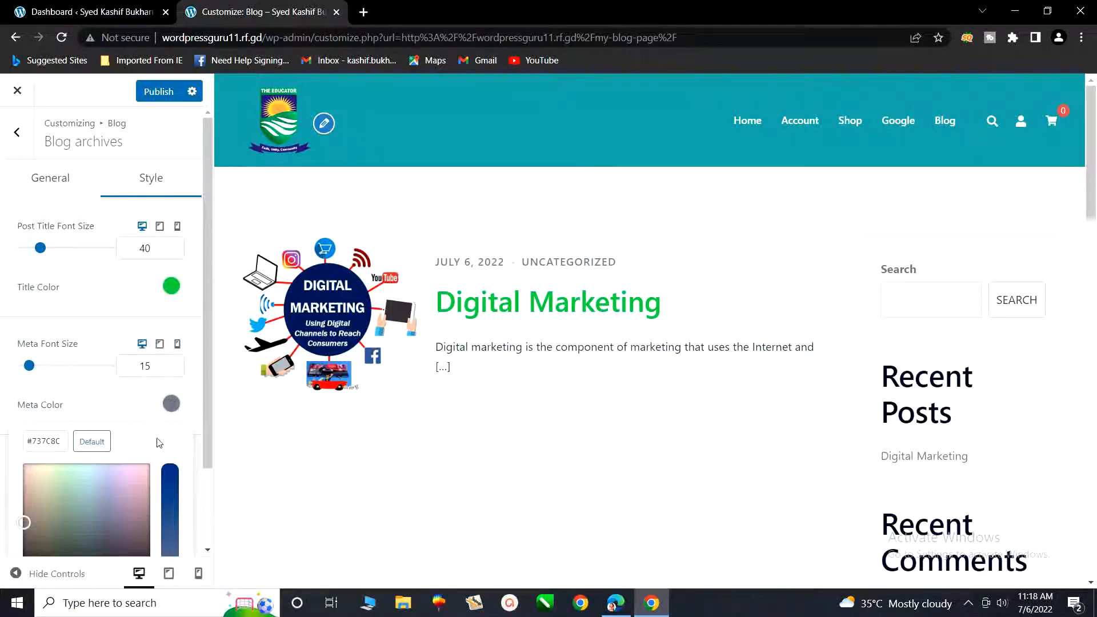
{"action": "left_click", "coordinate": [84, 484]}
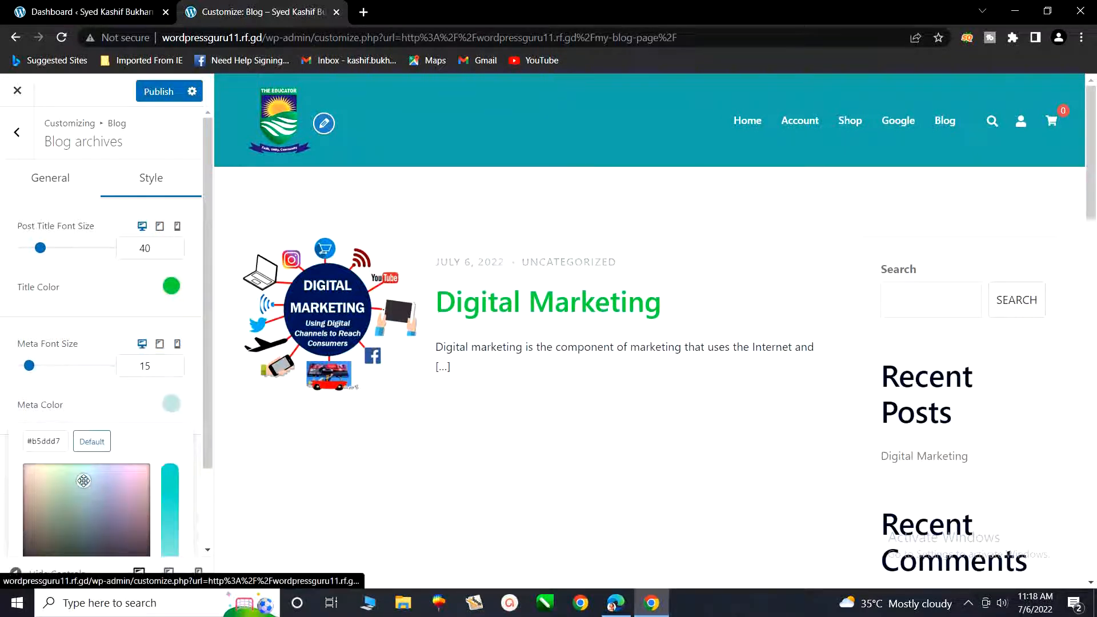
{"action": "left_click", "coordinate": [132, 484]}
{"action": "left_click", "coordinate": [191, 383]}
Set the excerpt font size to 20.
{"action": "scroll", "coordinate": [194, 384], "scroll_direction": "down", "scroll_amount": 1}
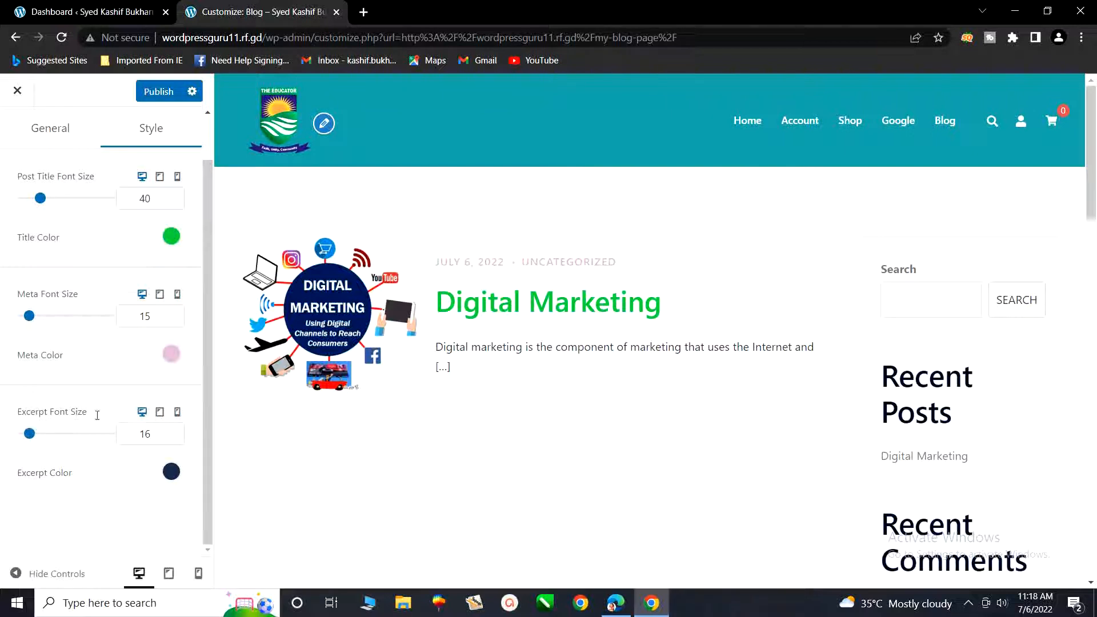
{"action": "left_click", "coordinate": [170, 431]}
{"action": "left_click", "coordinate": [171, 430]}
{"action": "left_click", "coordinate": [170, 430]}
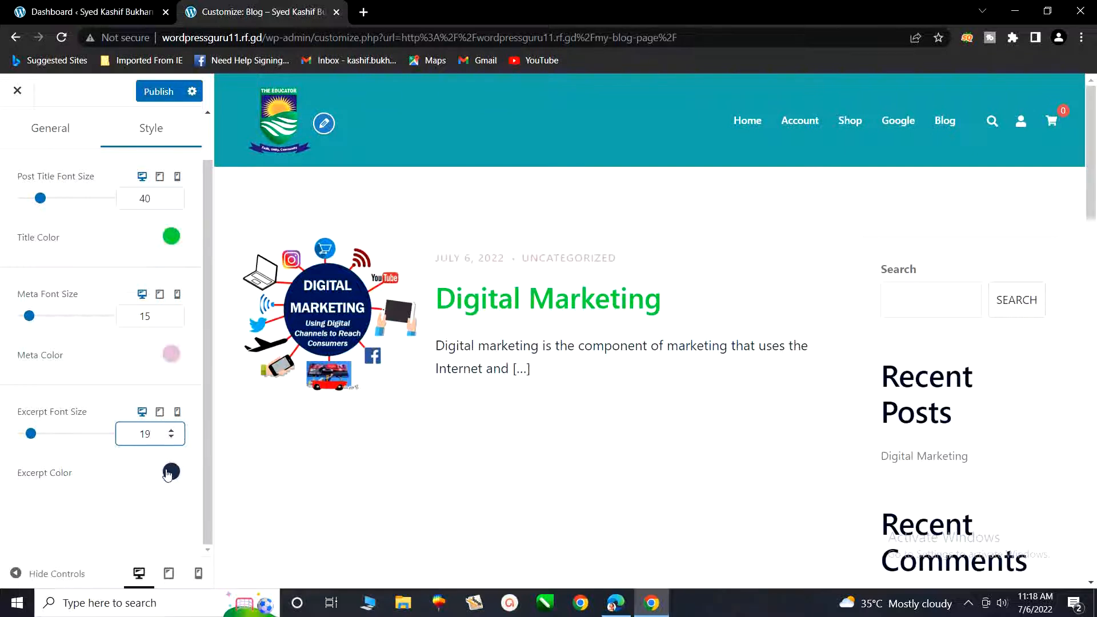
{"action": "scroll", "coordinate": [147, 434], "scroll_direction": "up", "scroll_amount": 2}
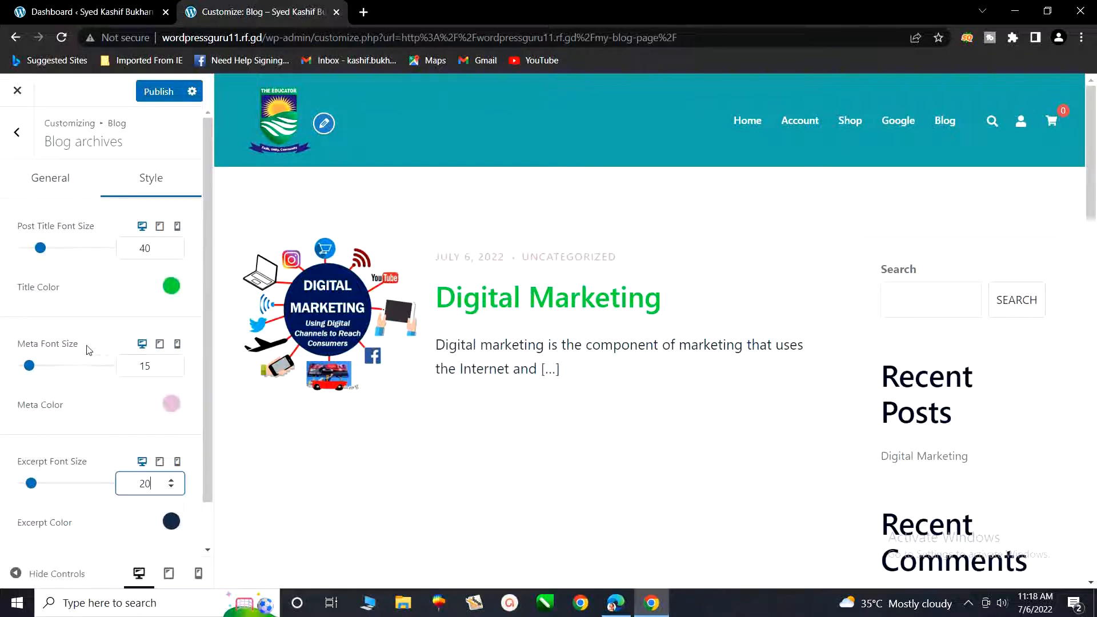
Open the single posts settings of the blog and turn off the featured image.
{"action": "left_click", "coordinate": [22, 131]}
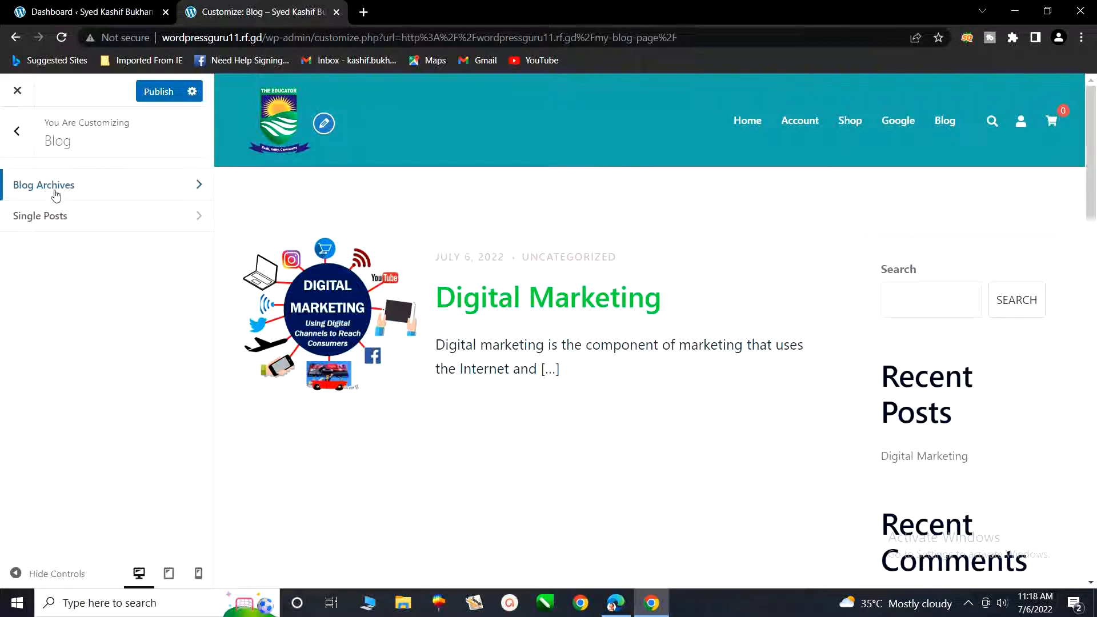
{"action": "left_click", "coordinate": [105, 221]}
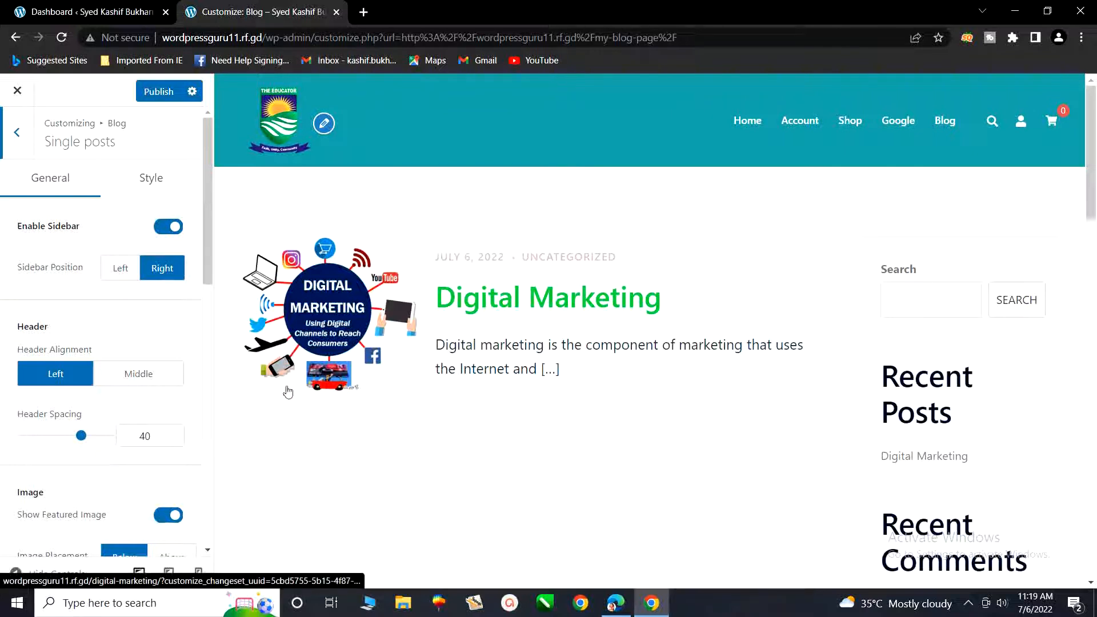
{"action": "scroll", "coordinate": [113, 380], "scroll_direction": "down", "scroll_amount": 1}
{"action": "scroll", "coordinate": [112, 380], "scroll_direction": "down", "scroll_amount": 3}
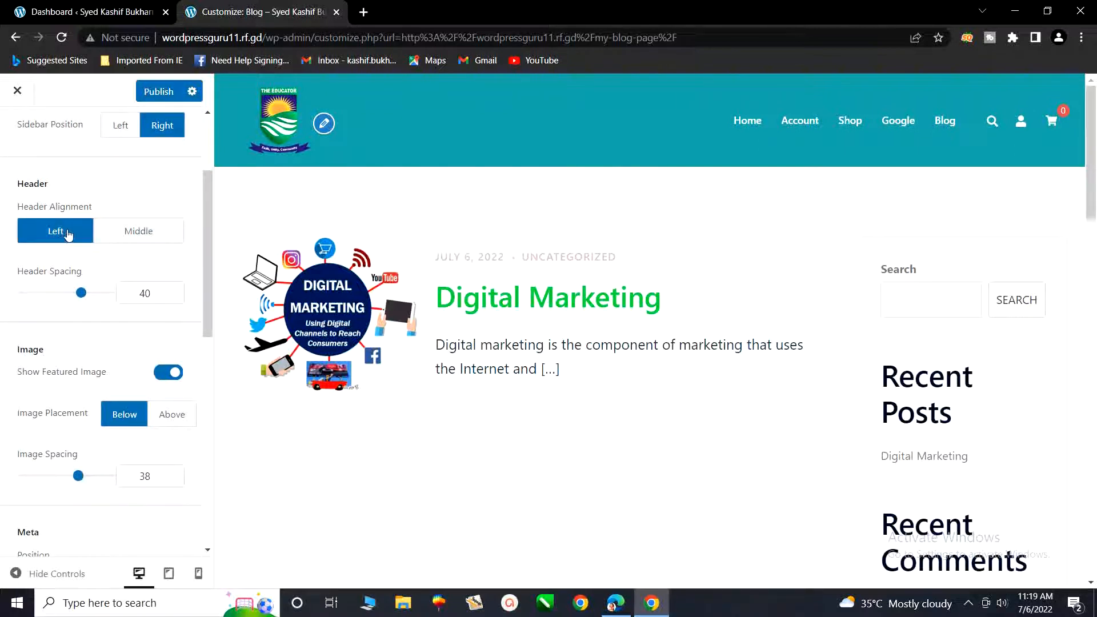
{"action": "scroll", "coordinate": [137, 376], "scroll_direction": "down", "scroll_amount": 1}
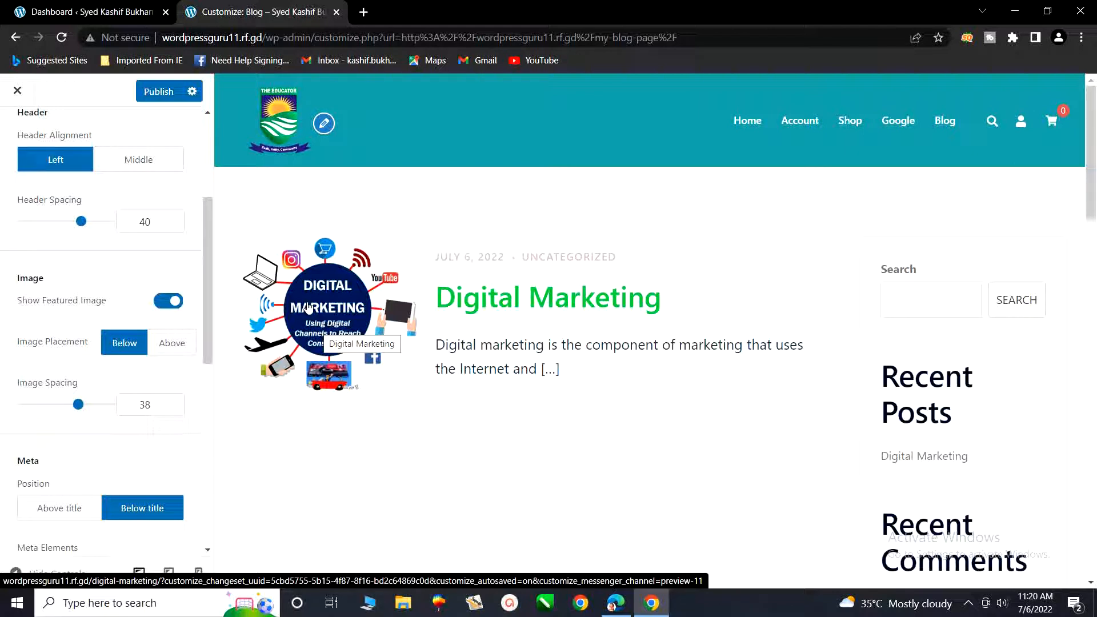
{"action": "left_click", "coordinate": [169, 302]}
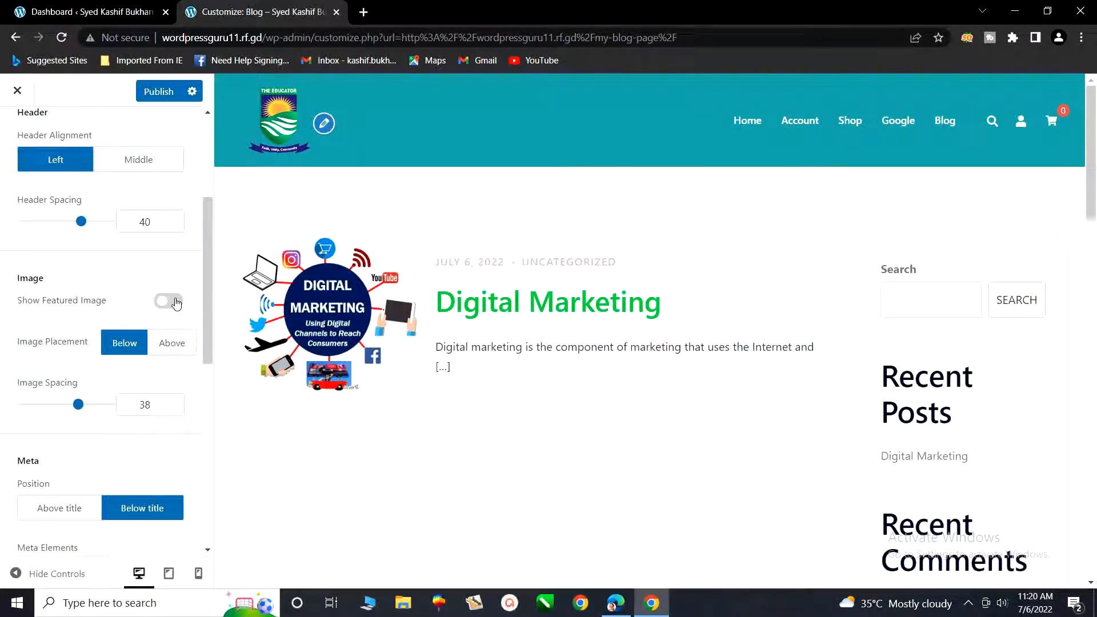
Open the Digital Marketing post from the preview in a new browser tab.
{"action": "right_click", "coordinate": [465, 296]}
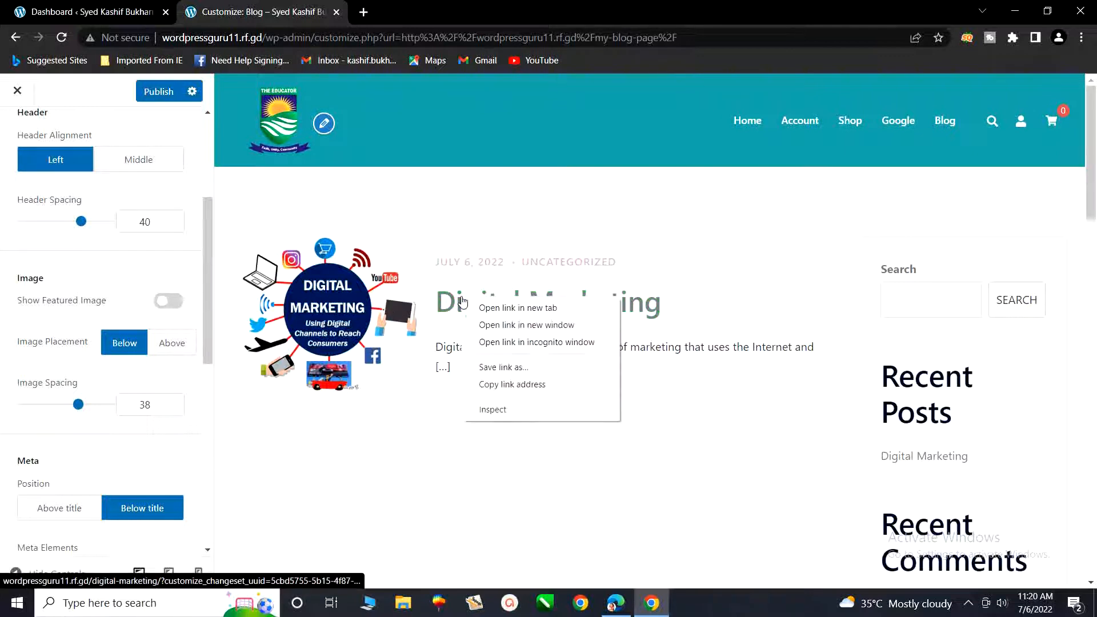
{"action": "left_click", "coordinate": [479, 307]}
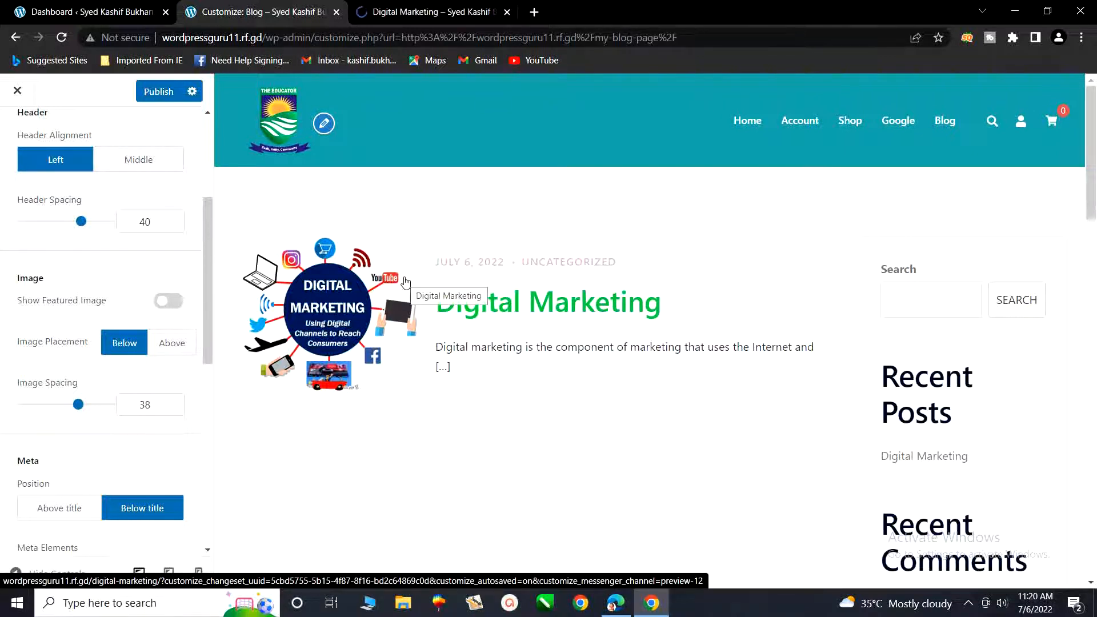
View the Digital Marketing post in its own browser tab, and return to the Customizer to open that post in the preview.
{"action": "left_click", "coordinate": [439, 5]}
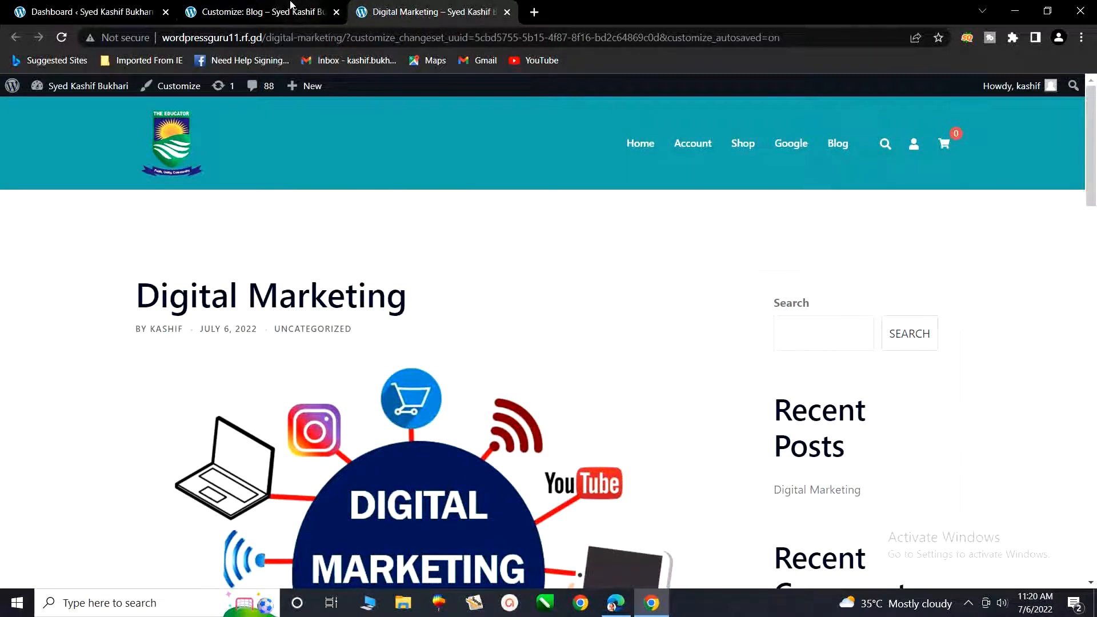
{"action": "left_click", "coordinate": [291, 5]}
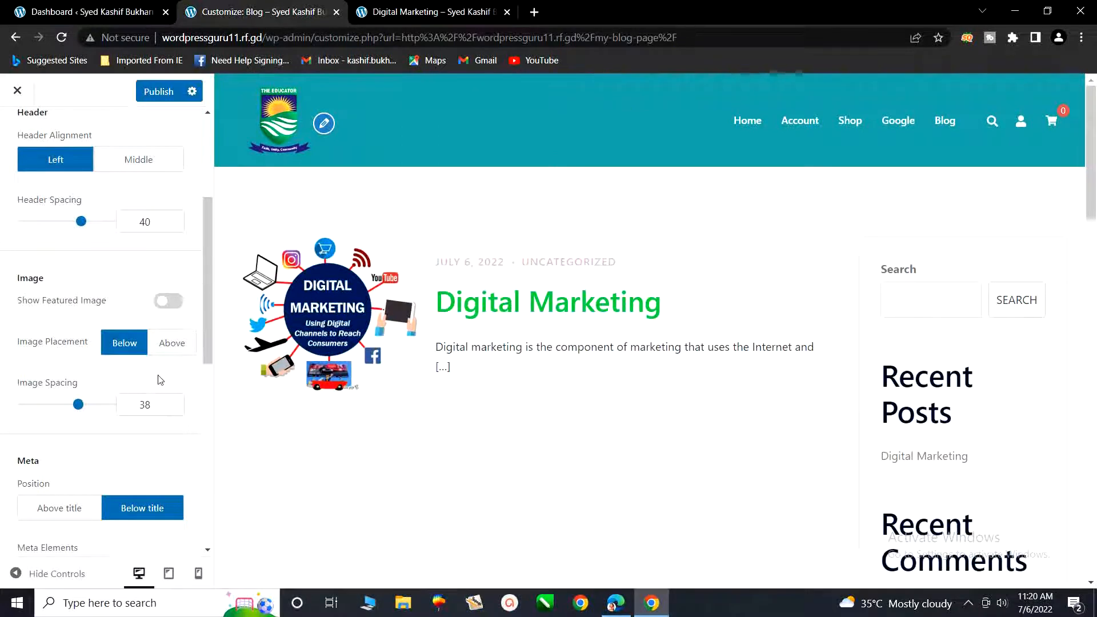
{"action": "left_click", "coordinate": [521, 302]}
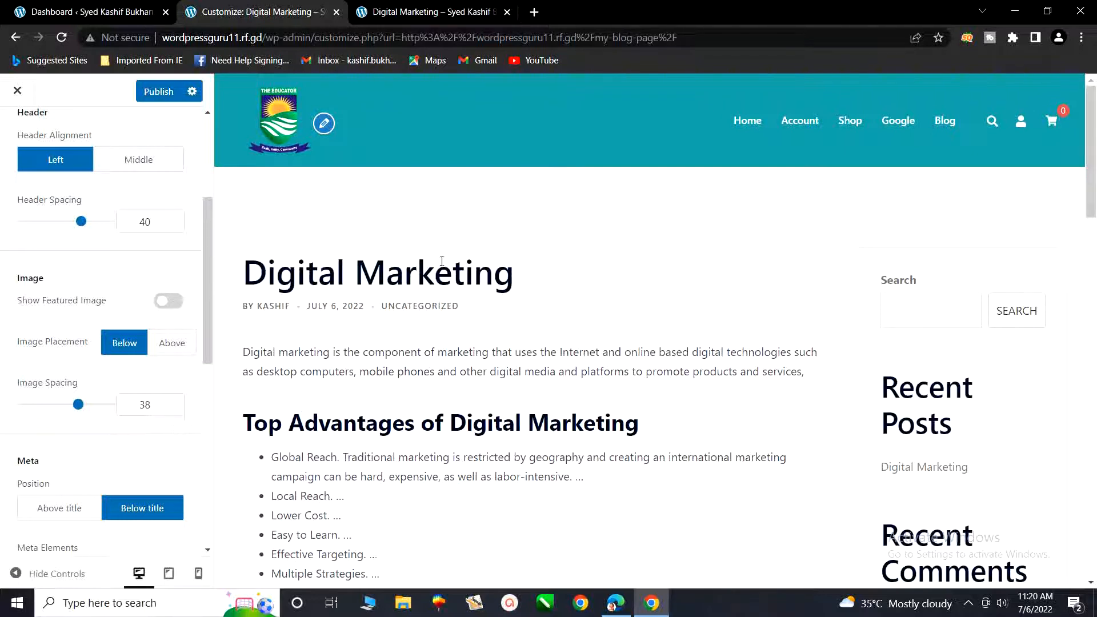
{"action": "scroll", "coordinate": [405, 352], "scroll_direction": "down", "scroll_amount": 5}
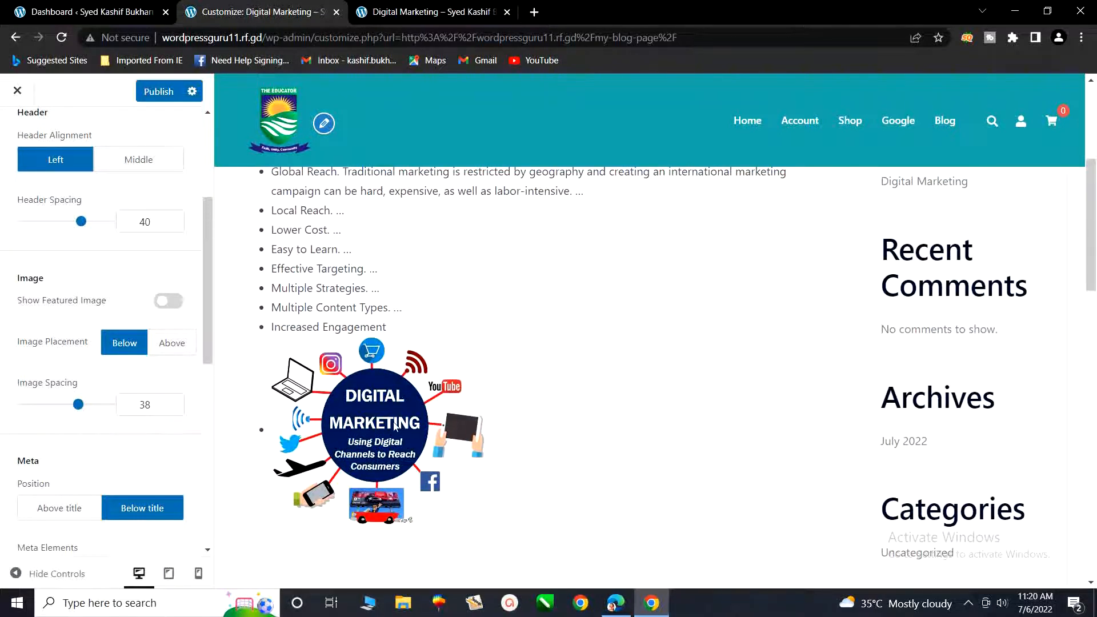
Turn on the featured image for single posts to compare the preview, and turn it off again.
{"action": "left_click", "coordinate": [166, 302]}
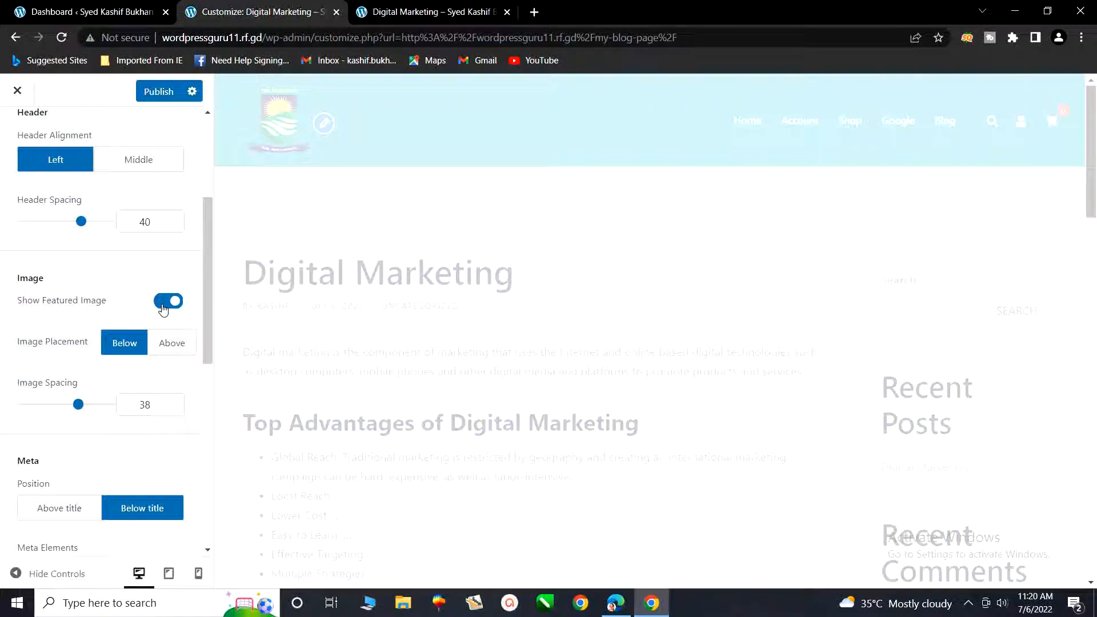
{"action": "scroll", "coordinate": [453, 423], "scroll_direction": "down", "scroll_amount": 5}
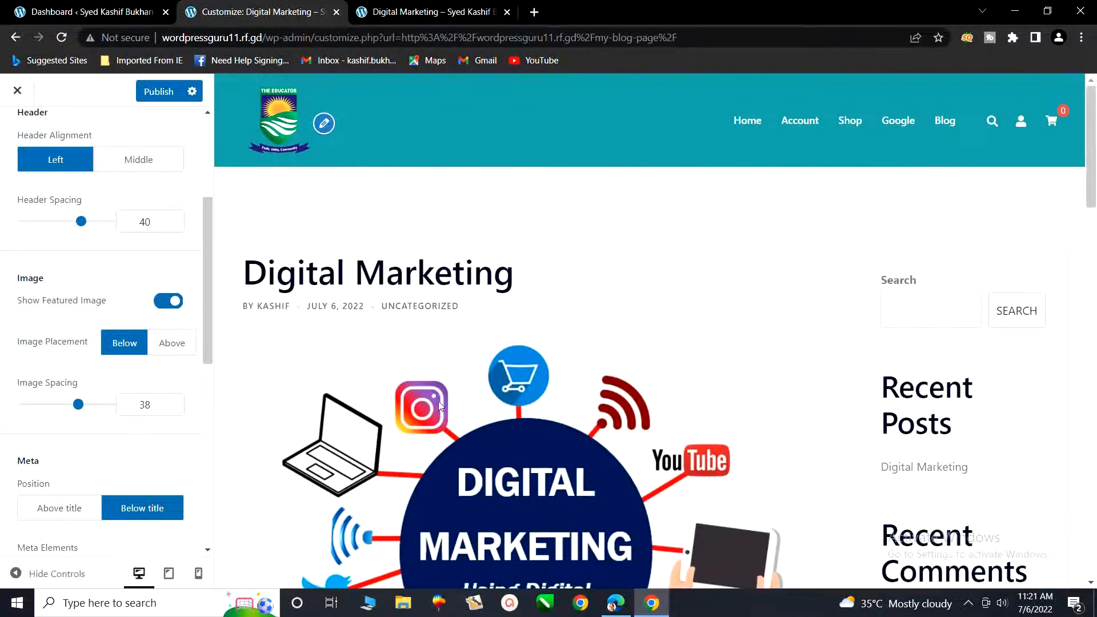
{"action": "left_click", "coordinate": [167, 303]}
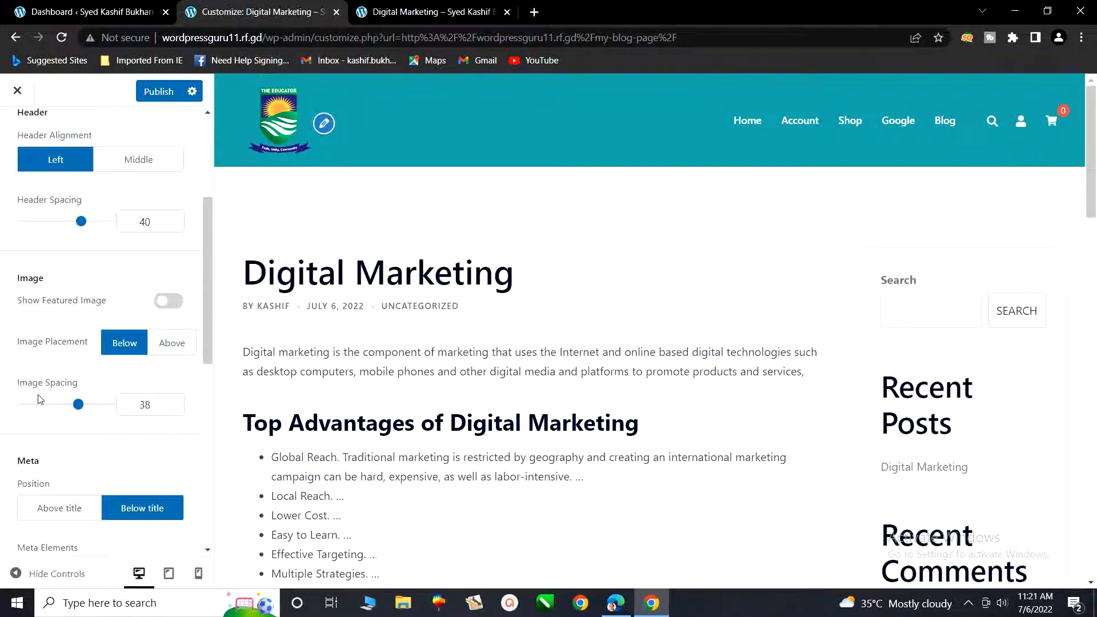
Hide the post author, post date and post categories from the single post's meta elements.
{"action": "scroll", "coordinate": [186, 395], "scroll_direction": "down", "scroll_amount": 3}
{"action": "scroll", "coordinate": [91, 384], "scroll_direction": "down", "scroll_amount": 1}
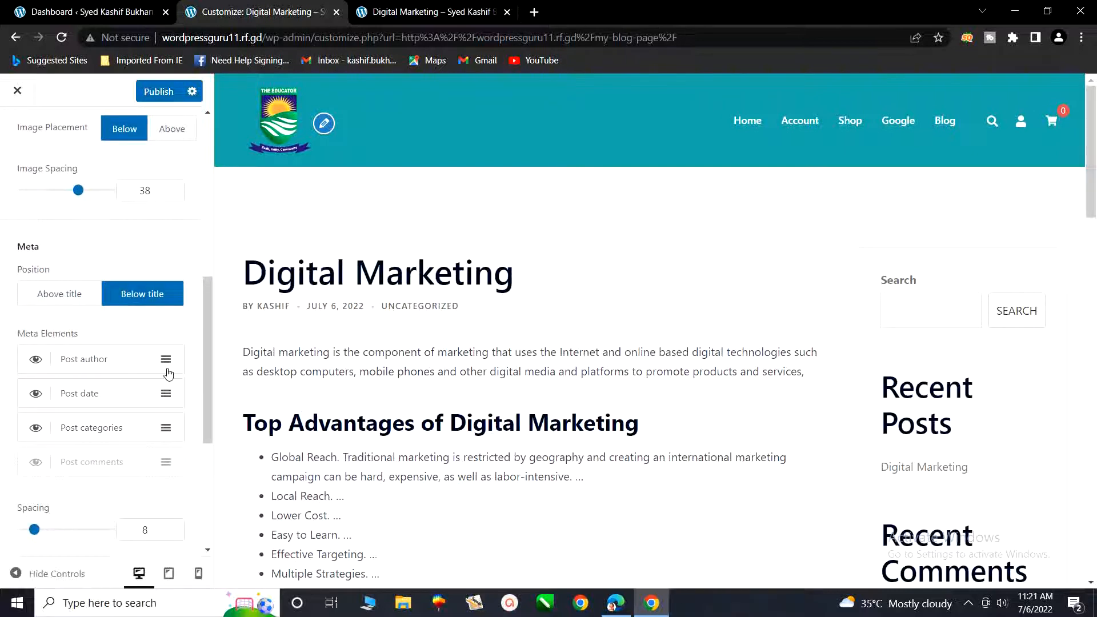
{"action": "left_click_drag", "start_coordinate": [244, 306], "coordinate": [287, 307]}
{"action": "left_click", "coordinate": [36, 360]}
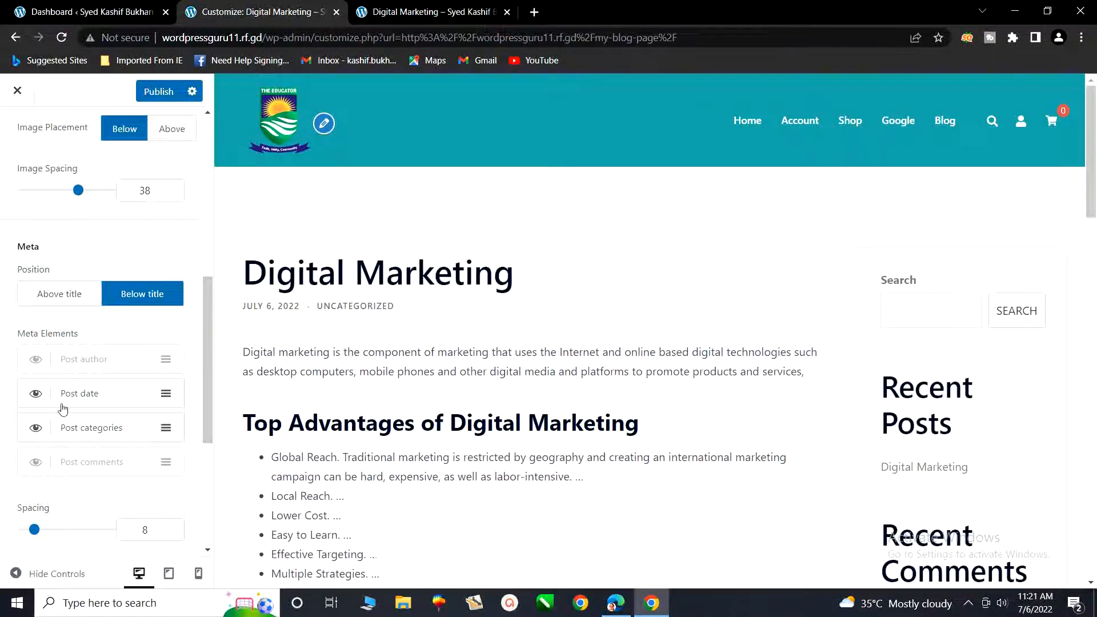
{"action": "left_click", "coordinate": [33, 398]}
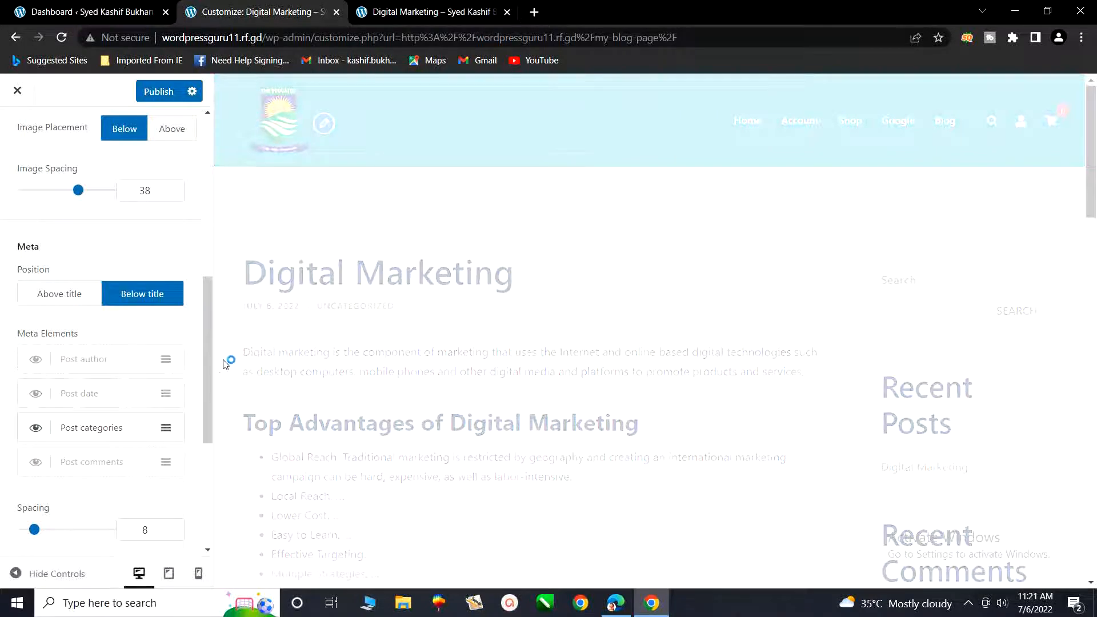
{"action": "left_click", "coordinate": [41, 429]}
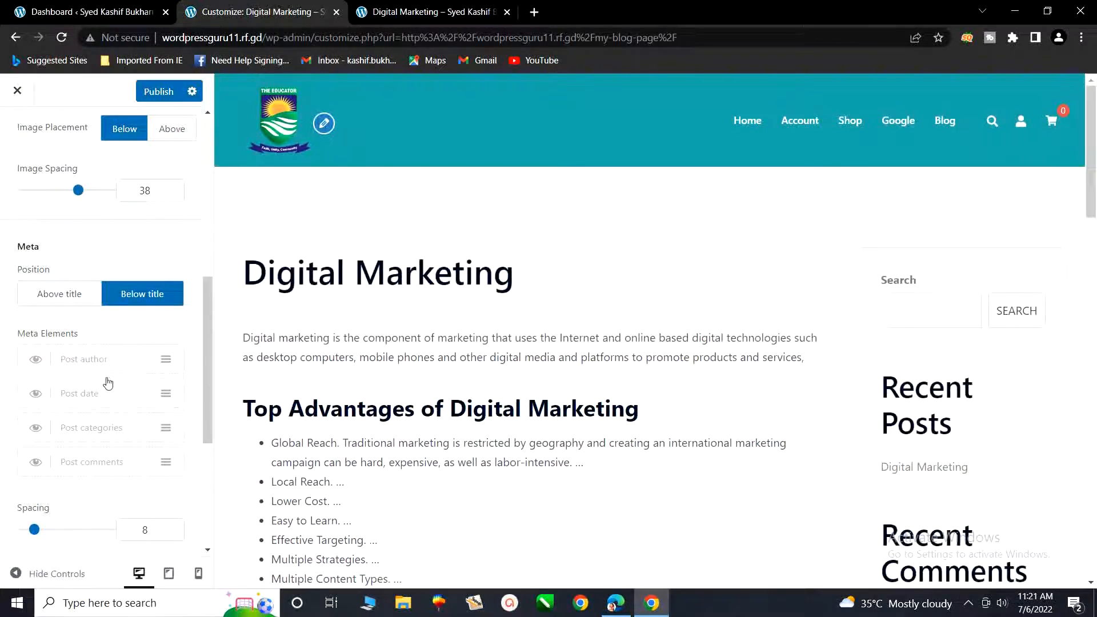
Show the post author, post date and post categories again in the single post's meta elements.
{"action": "left_click", "coordinate": [41, 364]}
{"action": "left_click", "coordinate": [39, 396]}
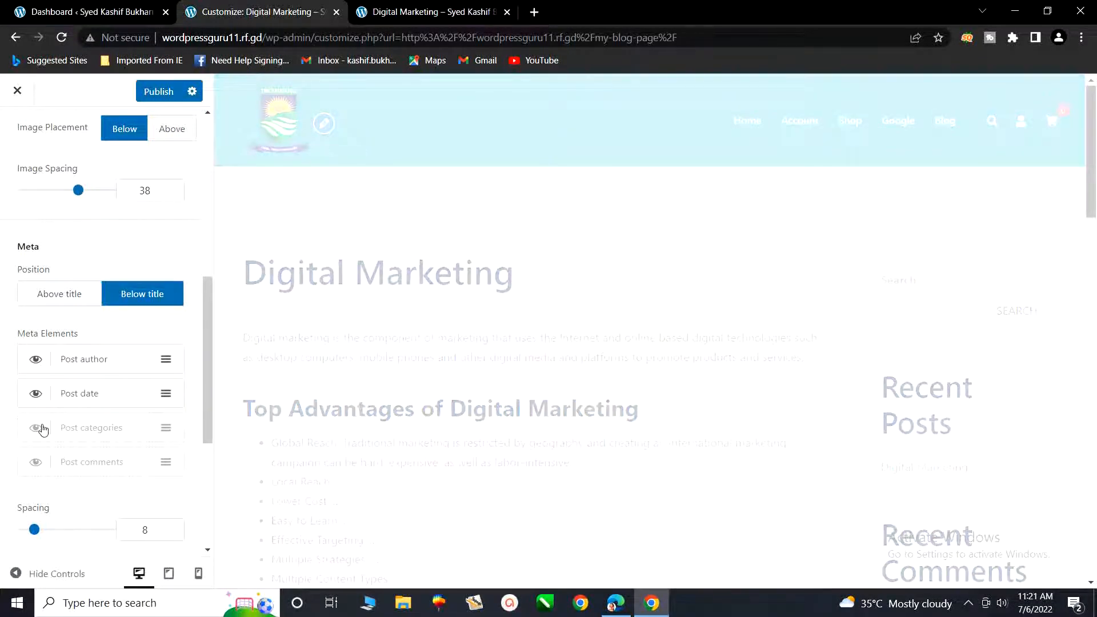
{"action": "left_click", "coordinate": [37, 429]}
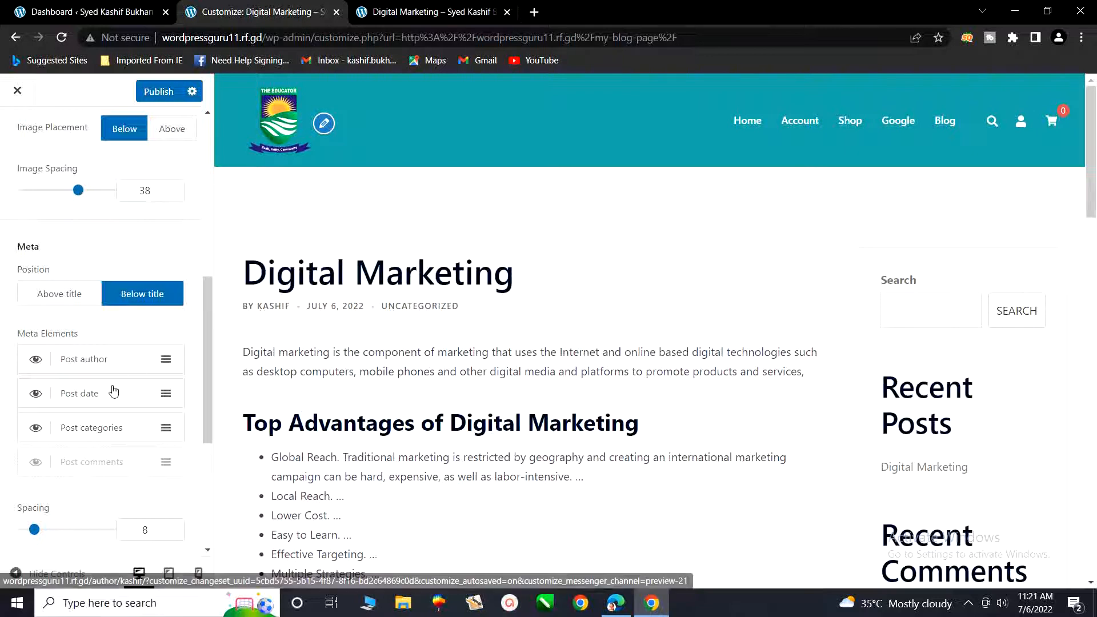
Review the remaining general options for single posts and set the post title size to 51 in the style settings.
{"action": "scroll", "coordinate": [117, 388], "scroll_direction": "down", "scroll_amount": 4}
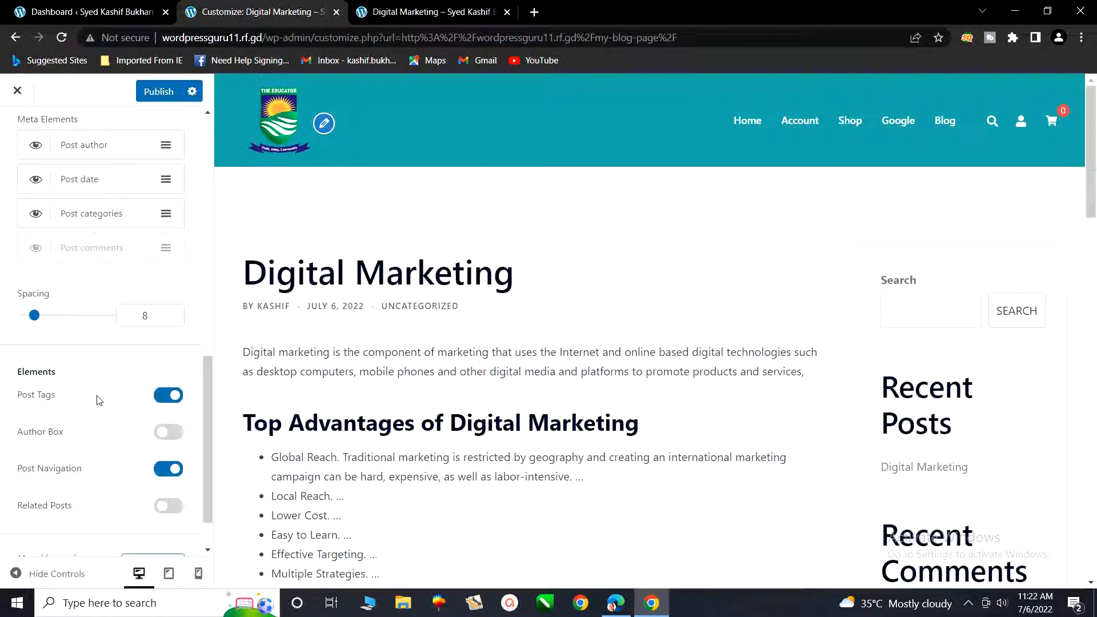
{"action": "scroll", "coordinate": [137, 405], "scroll_direction": "down", "scroll_amount": 1}
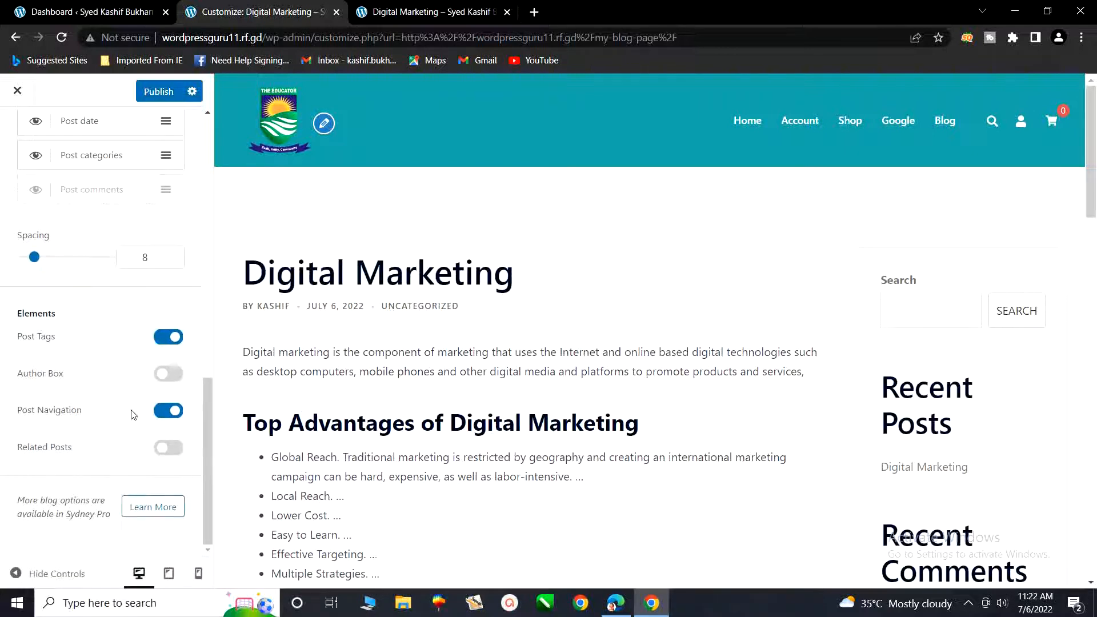
{"action": "scroll", "coordinate": [131, 411], "scroll_direction": "up", "scroll_amount": 10}
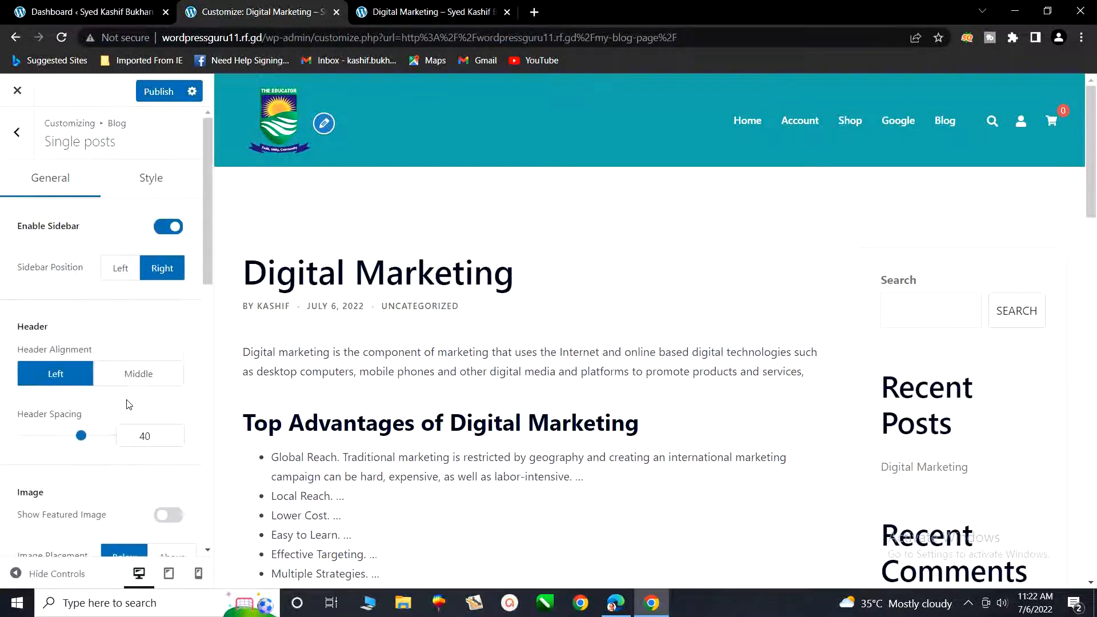
{"action": "left_click", "coordinate": [147, 189]}
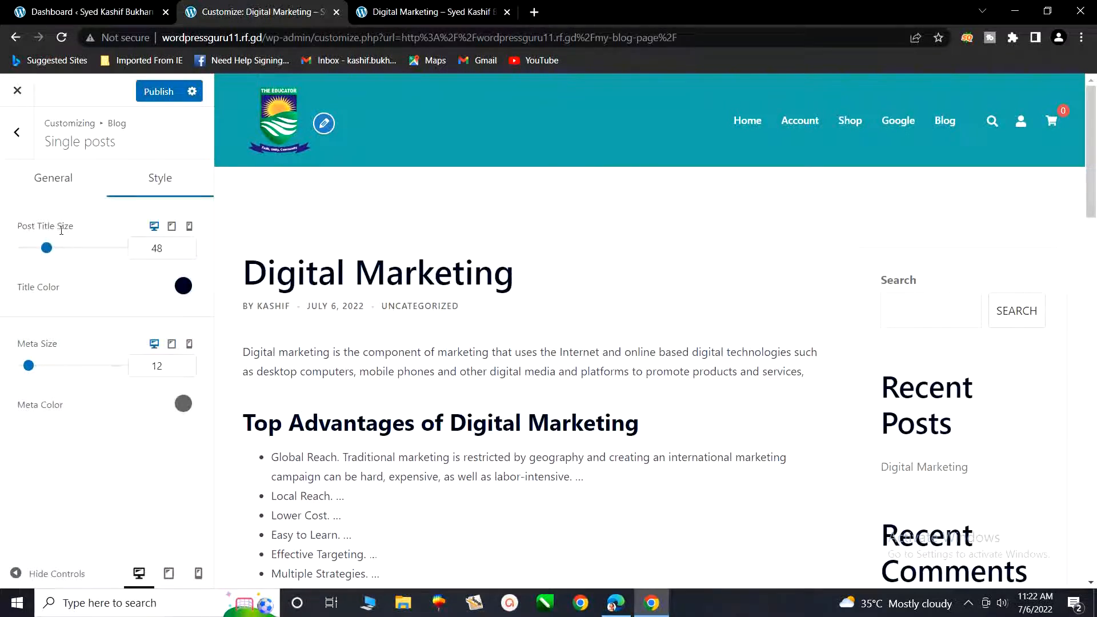
{"action": "left_click", "coordinate": [183, 245]}
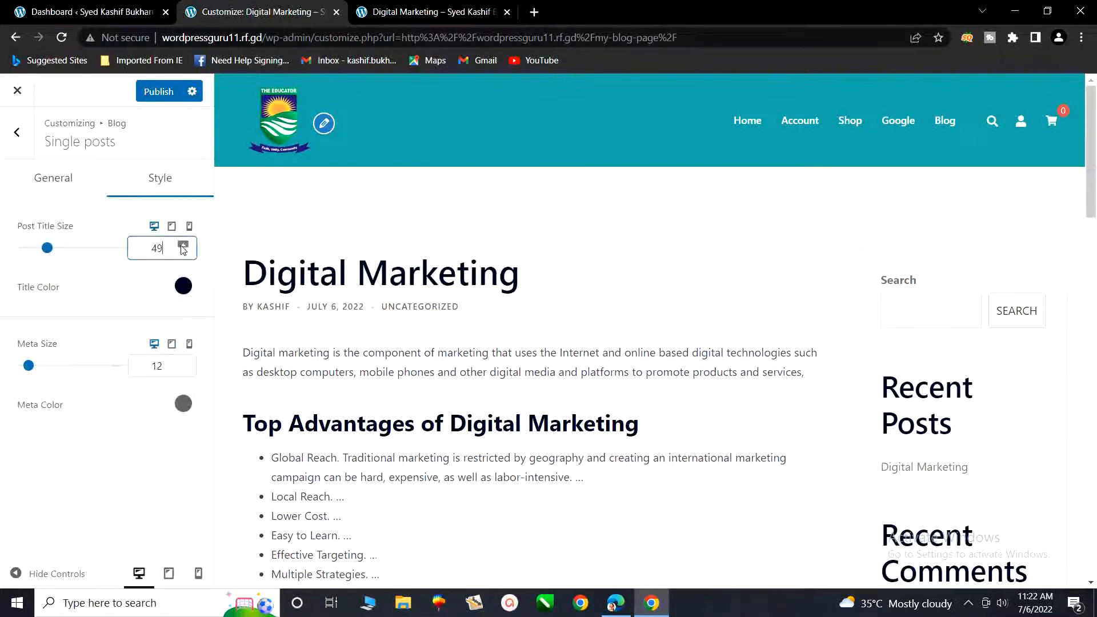
{"action": "left_click", "coordinate": [183, 245]}
{"action": "left_click", "coordinate": [182, 245]}
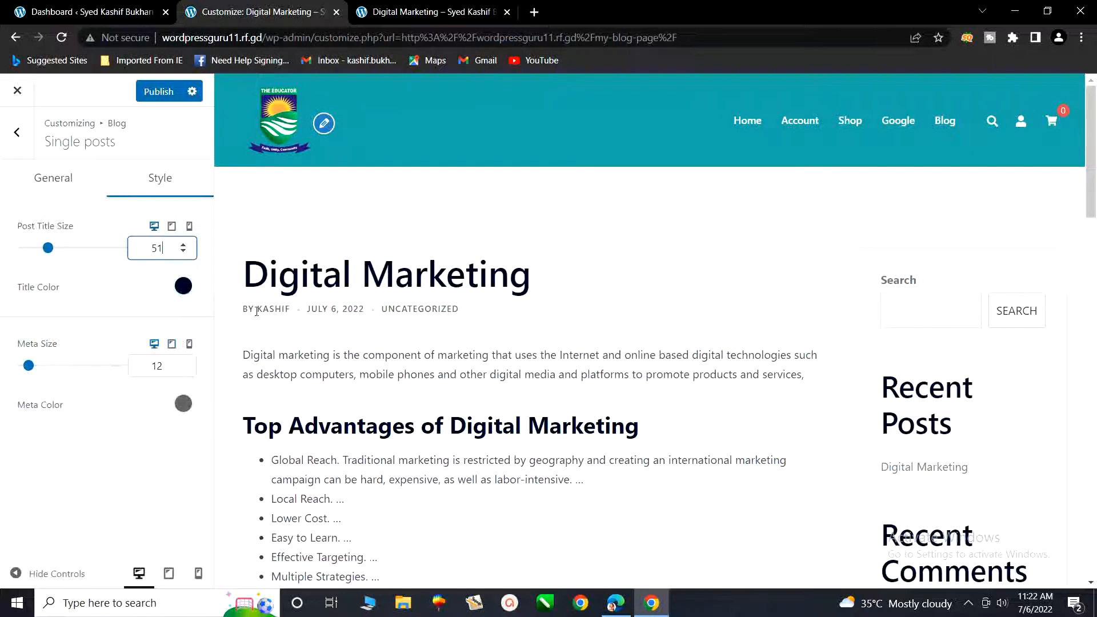
Try a meta size of 17 for single posts and reduce it to 13.
{"action": "left_click", "coordinate": [183, 364]}
{"action": "left_click", "coordinate": [182, 364]}
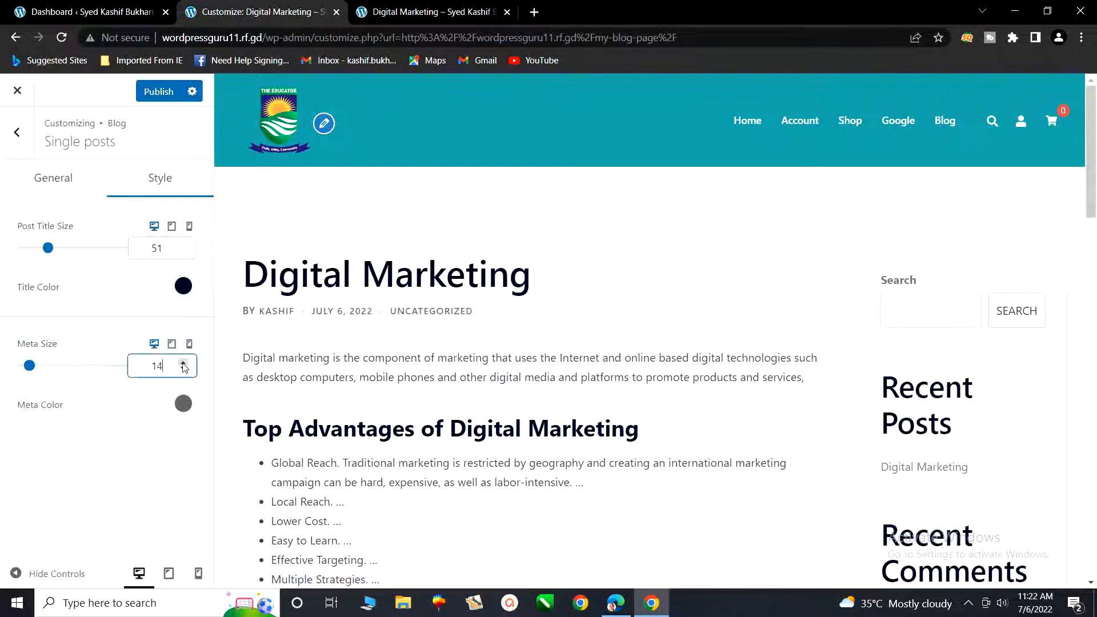
{"action": "left_click", "coordinate": [182, 364]}
{"action": "left_click", "coordinate": [183, 364]}
{"action": "left_click", "coordinate": [183, 364]}
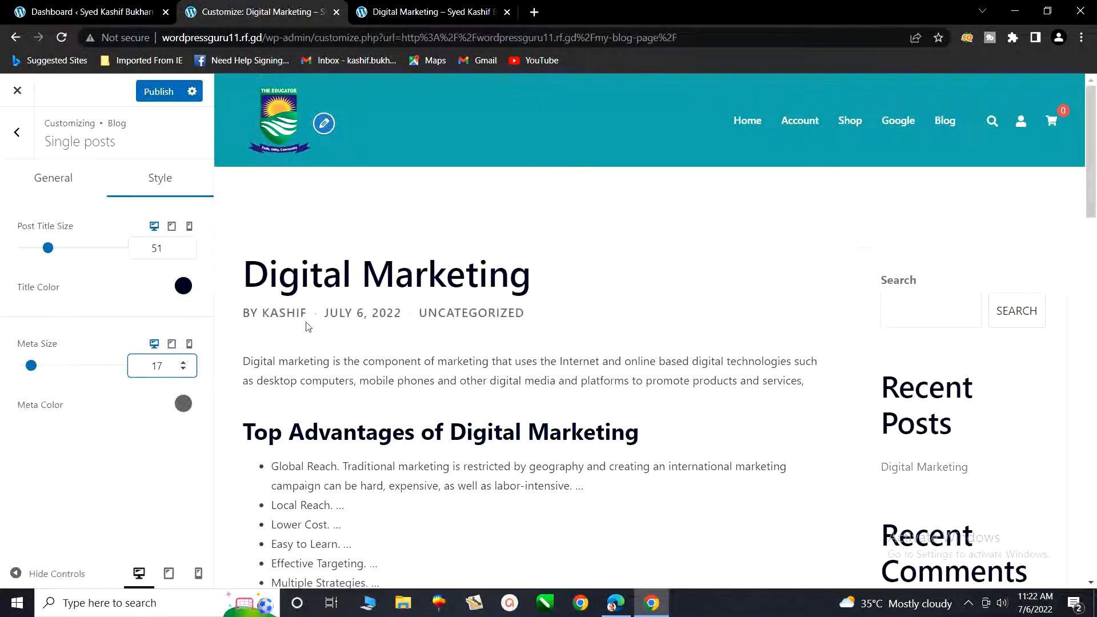
{"action": "left_click", "coordinate": [183, 370]}
{"action": "left_click", "coordinate": [183, 369]}
{"action": "left_click", "coordinate": [183, 369]}
{"action": "left_click", "coordinate": [183, 369]}
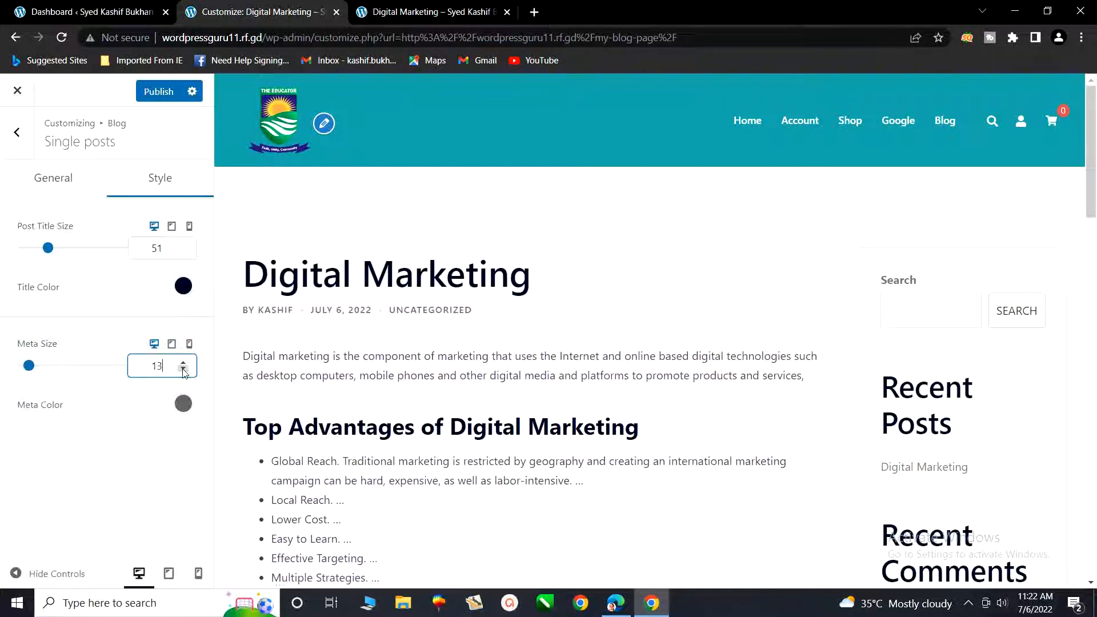